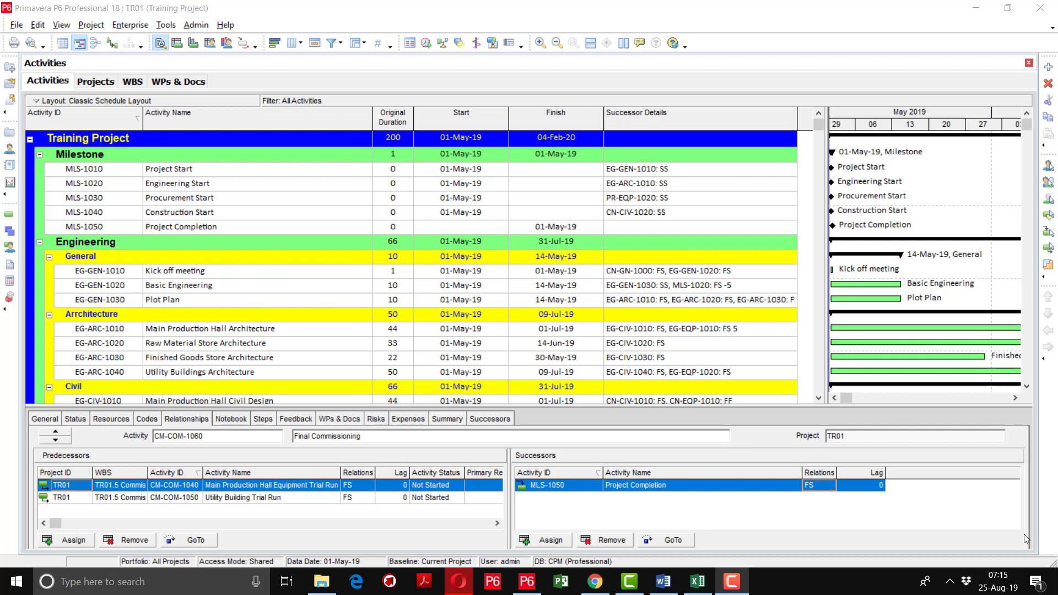
# In Enterprise > Calendars, tick Default for HO-Calendar in the Global calendar list.
pyautogui.click(130, 26)
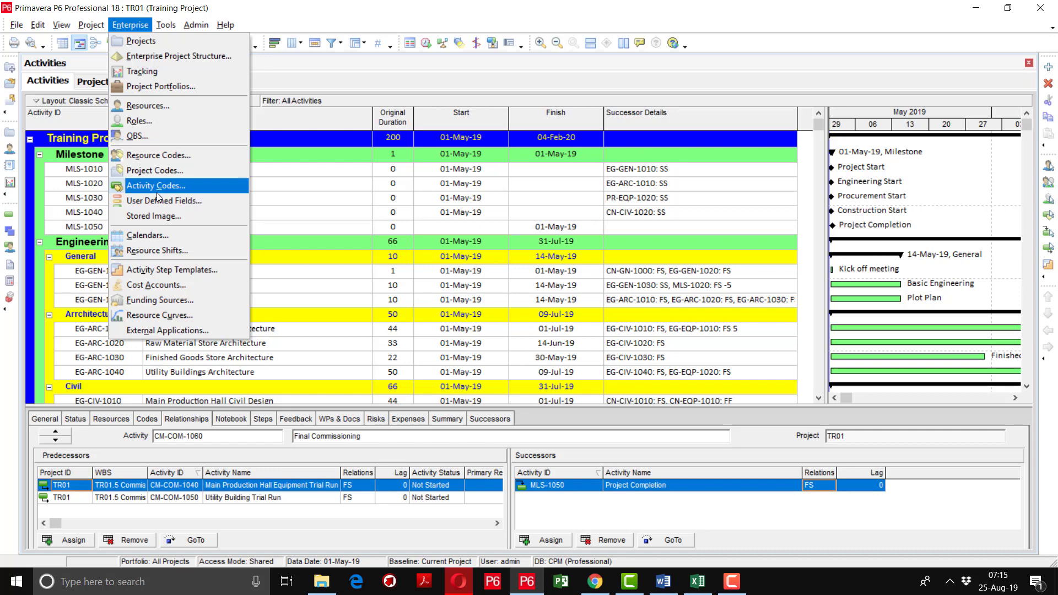
pyautogui.click(145, 240)
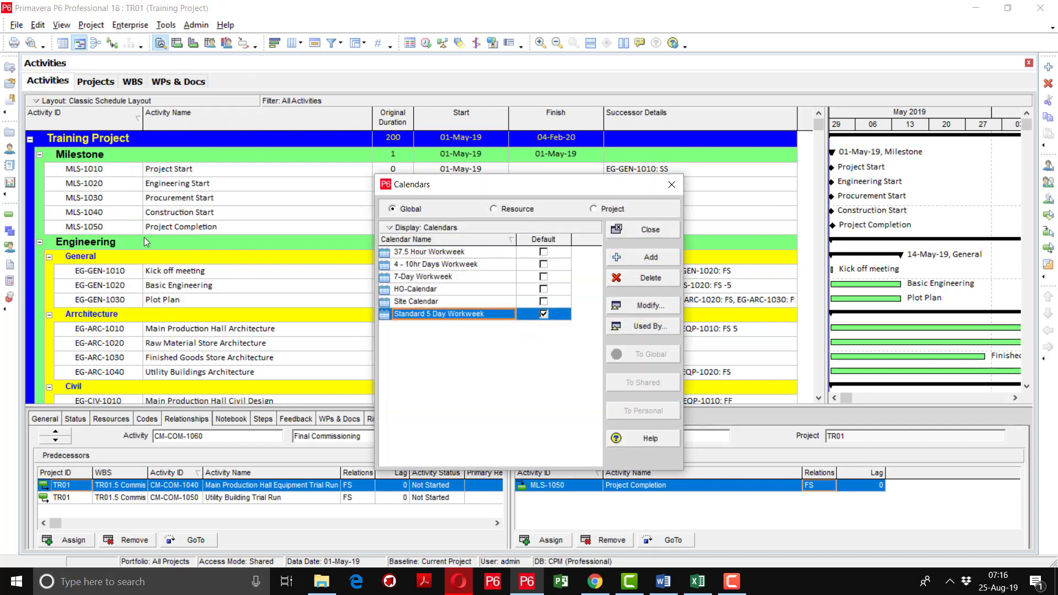
pyautogui.click(452, 292)
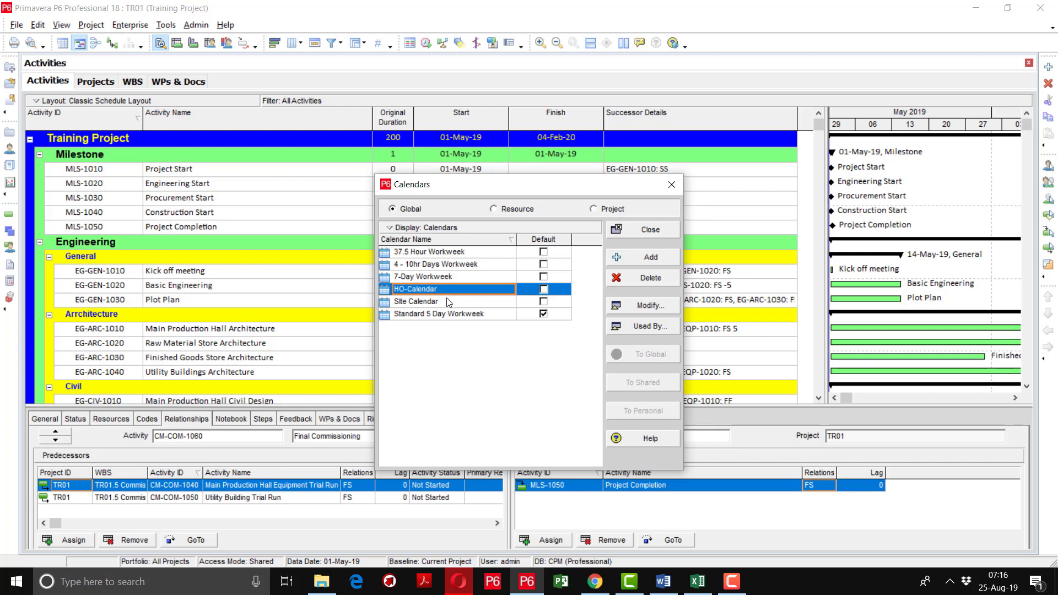
pyautogui.click(446, 302)
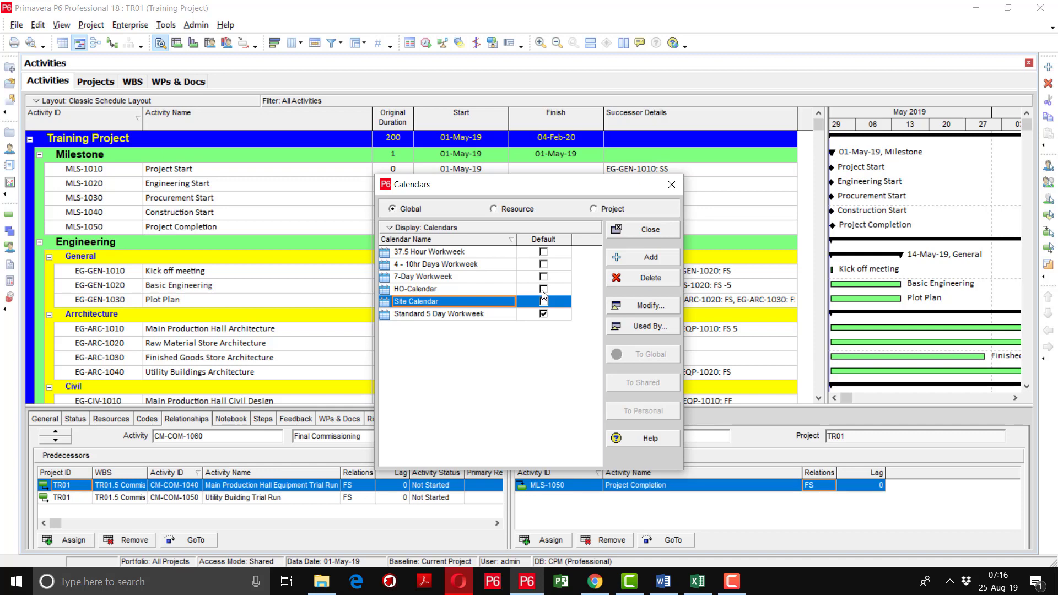
pyautogui.click(543, 292)
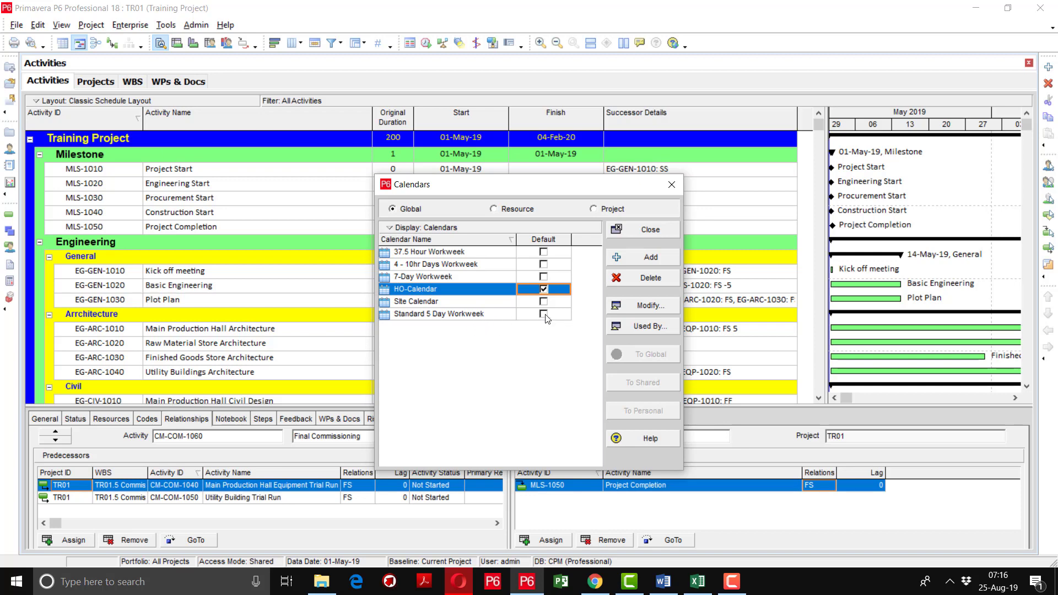
# Close Calendars and show MLS-1010 Project Start's General details in an enlarged panel.
pyautogui.click(650, 231)
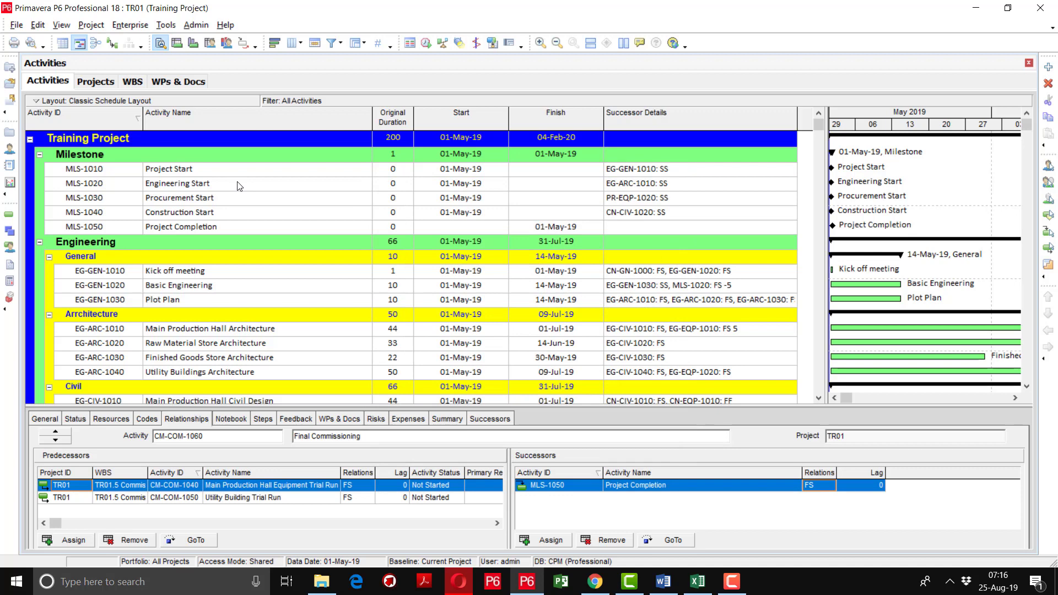
pyautogui.click(242, 173)
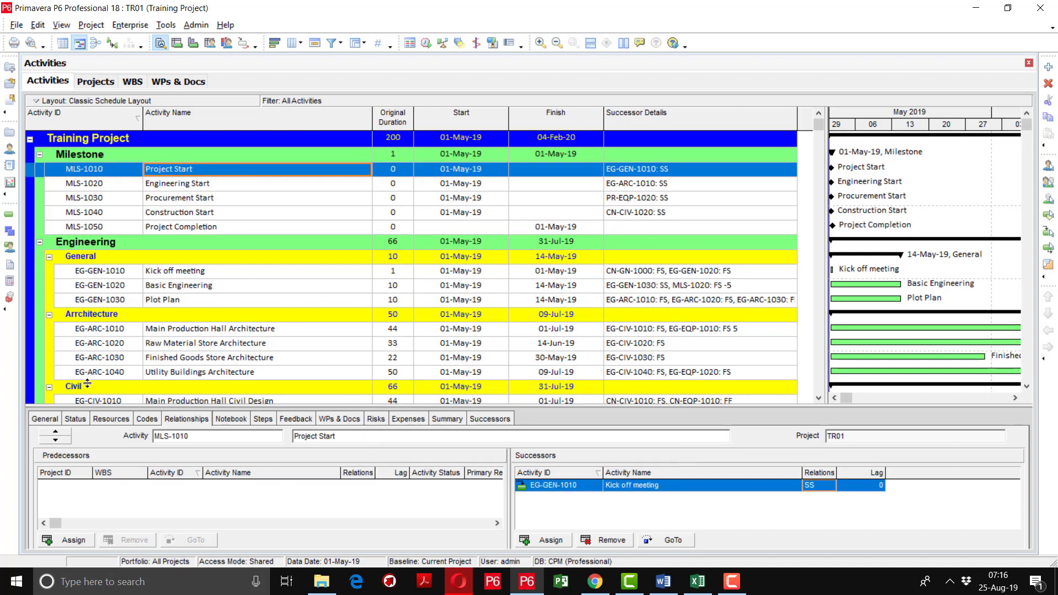
pyautogui.click(44, 420)
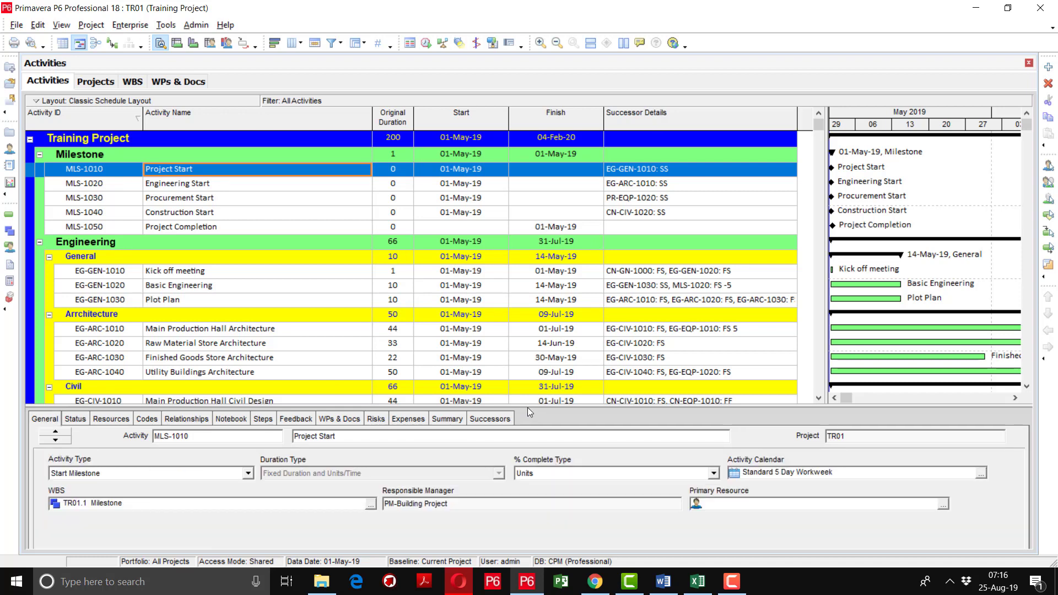
pyautogui.moveTo(527, 408); pyautogui.dragTo(528, 376)
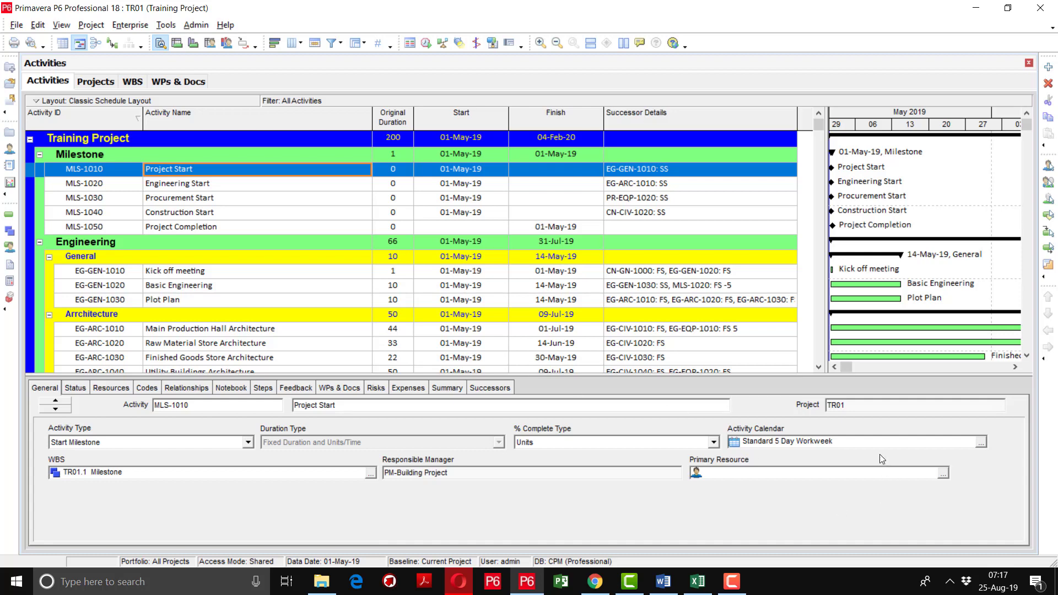
# Assign HO-Calendar to Project Start, Engineering Start and Procurement Start (MLS-1010 to MLS-1030).
pyautogui.click(979, 443)
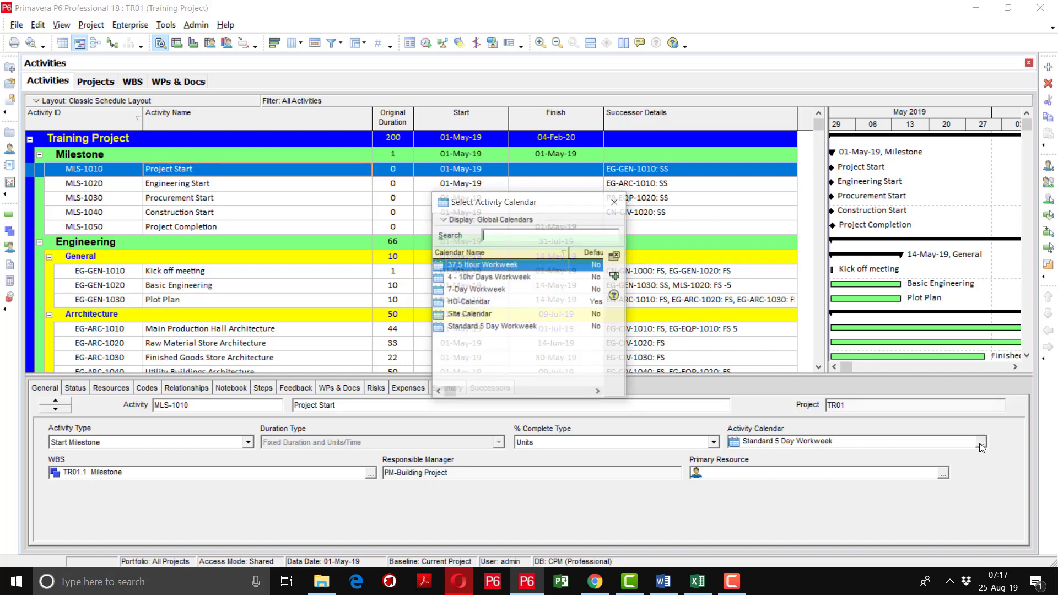
pyautogui.doubleClick(495, 302)
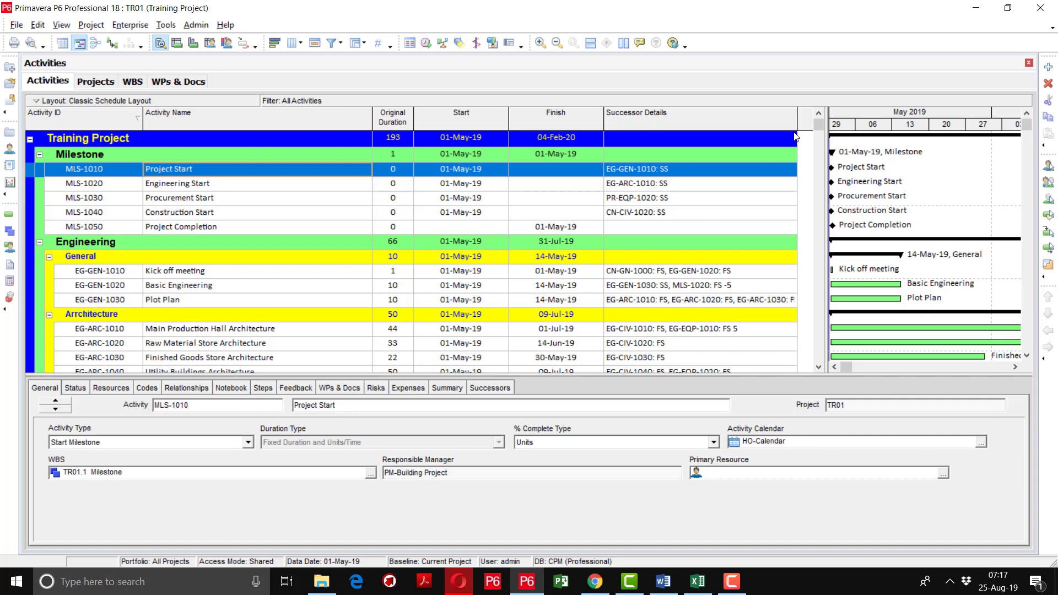
pyautogui.click(220, 186)
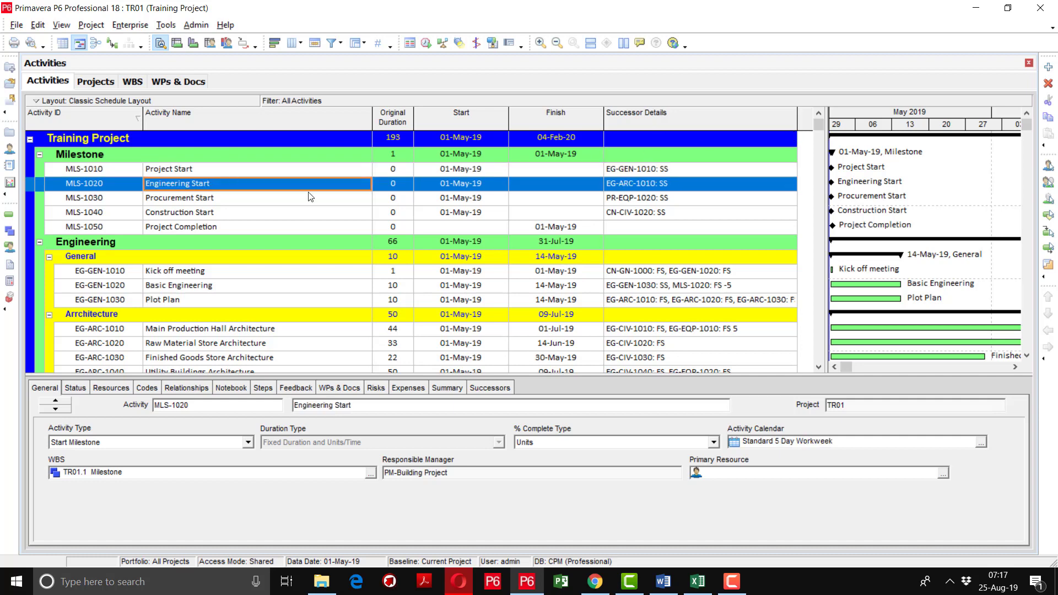
pyautogui.click(980, 443)
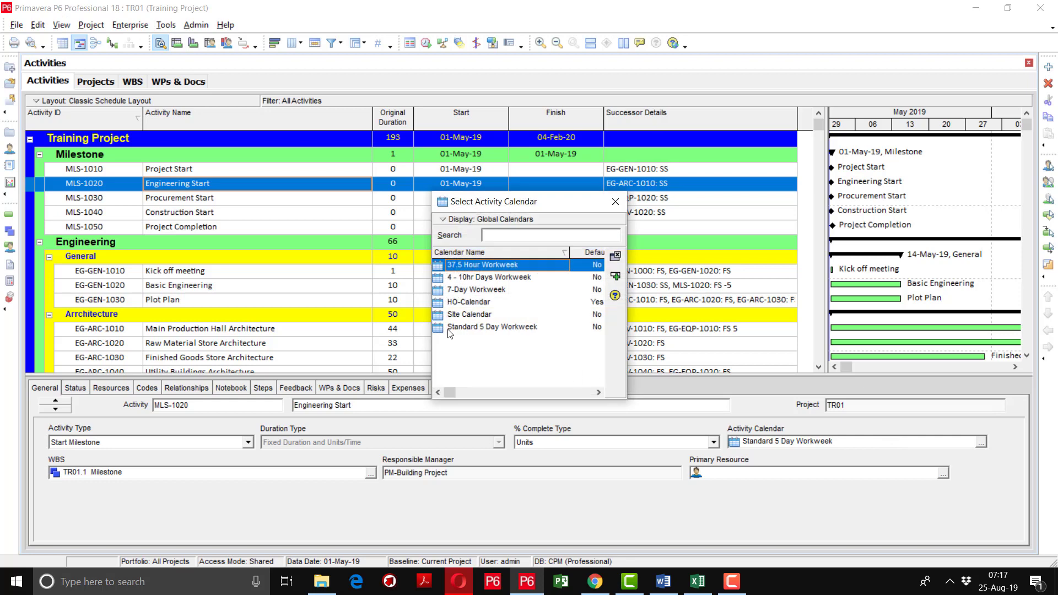
pyautogui.doubleClick(462, 305)
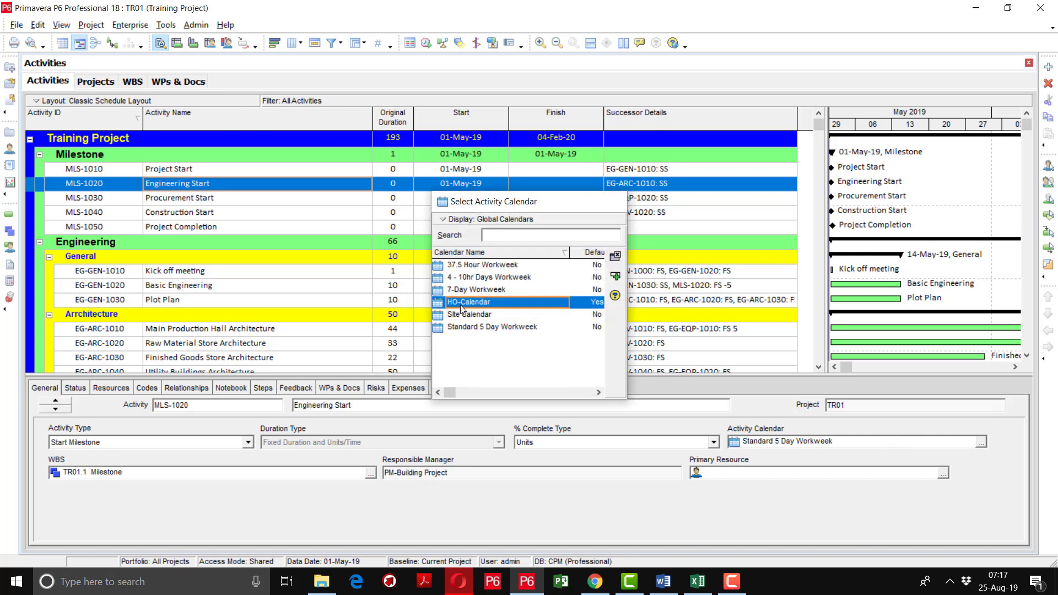
pyautogui.click(218, 204)
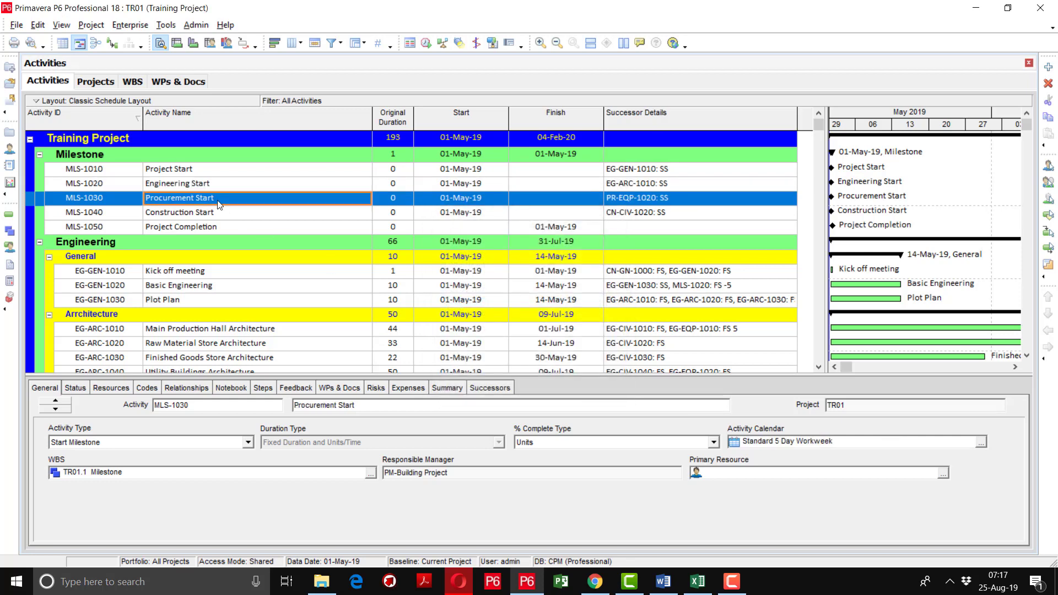
pyautogui.click(981, 443)
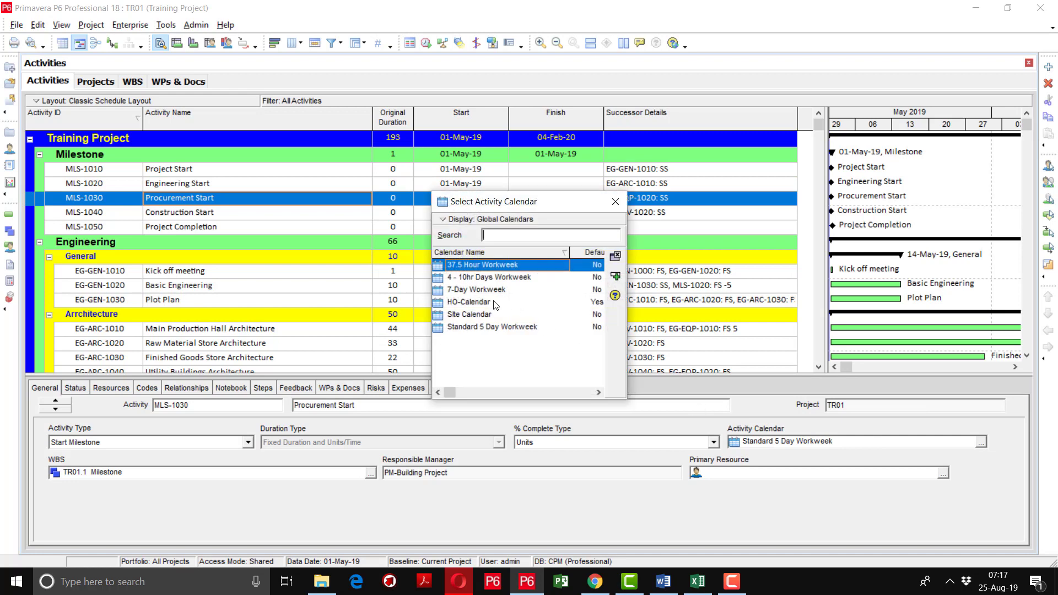
pyautogui.click(494, 304)
pyautogui.doubleClick(494, 304)
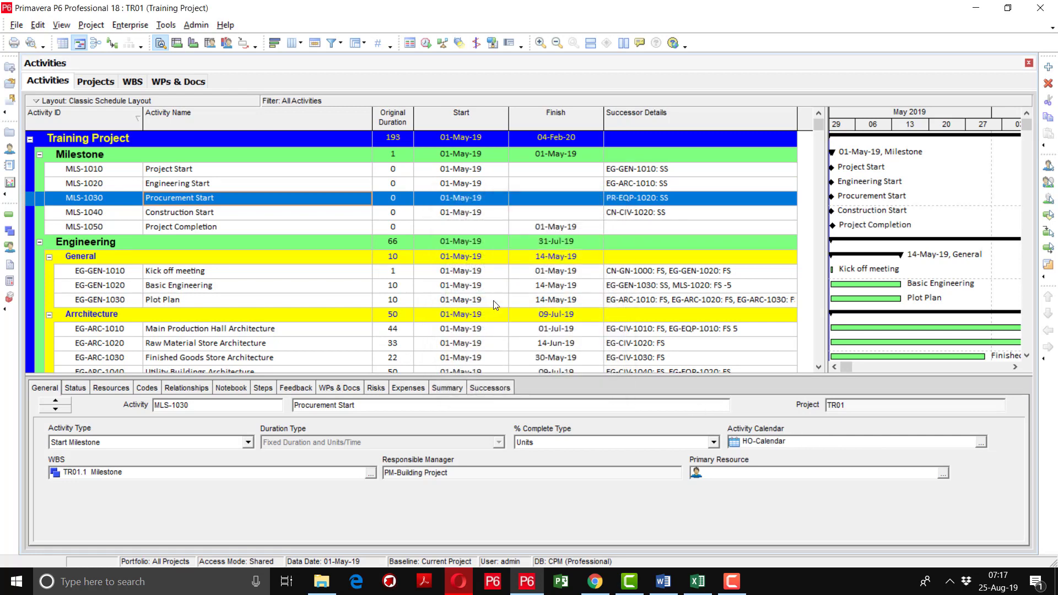
# Assign Site Calendar to Construction Start (MLS-1040) and HO-Calendar to Project Completion (MLS-1050).
pyautogui.click(274, 215)
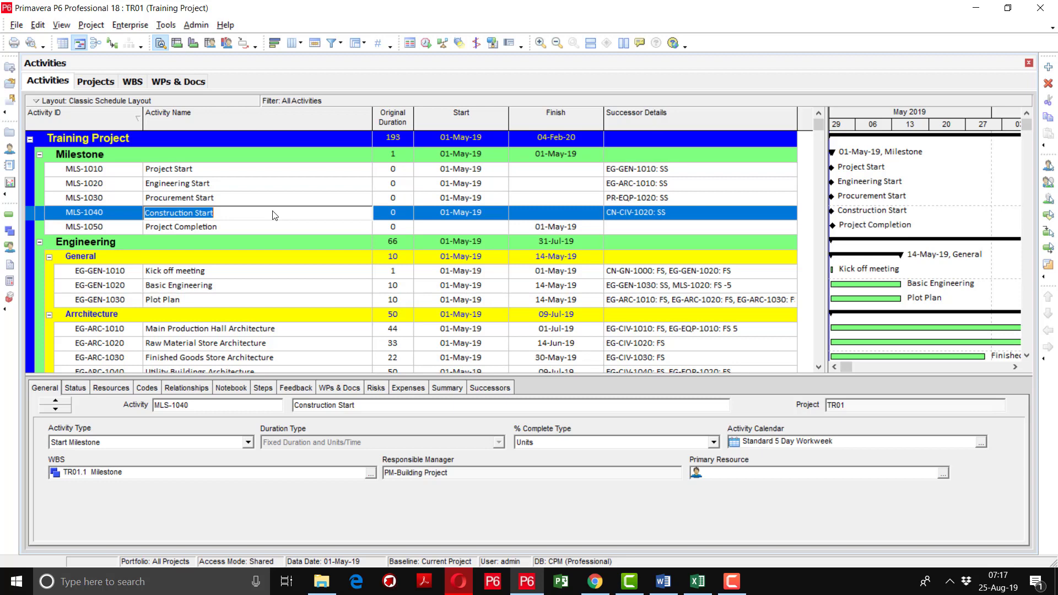
pyautogui.press('Escape')
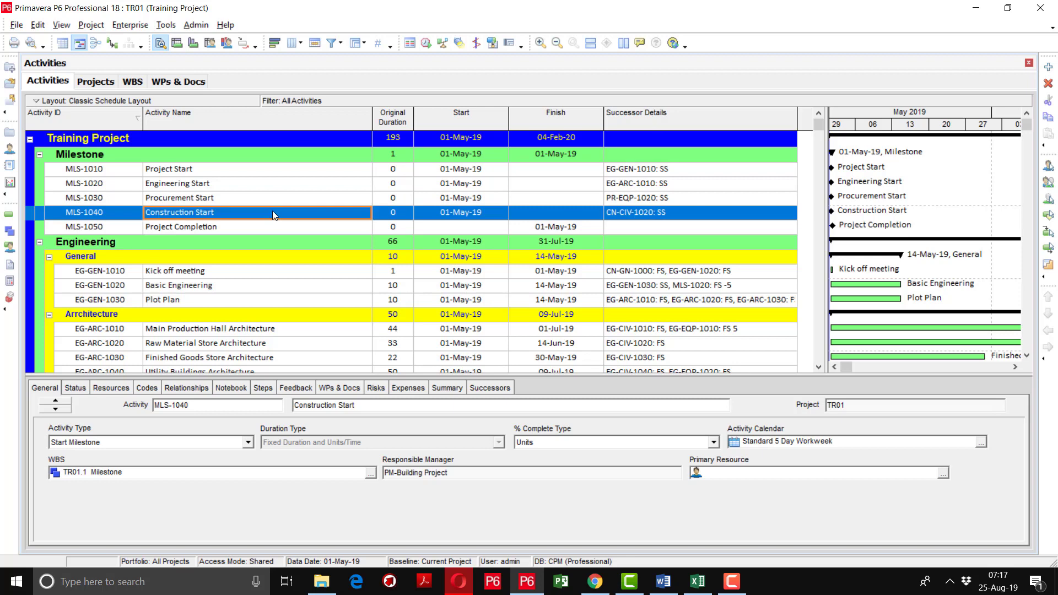
pyautogui.click(981, 442)
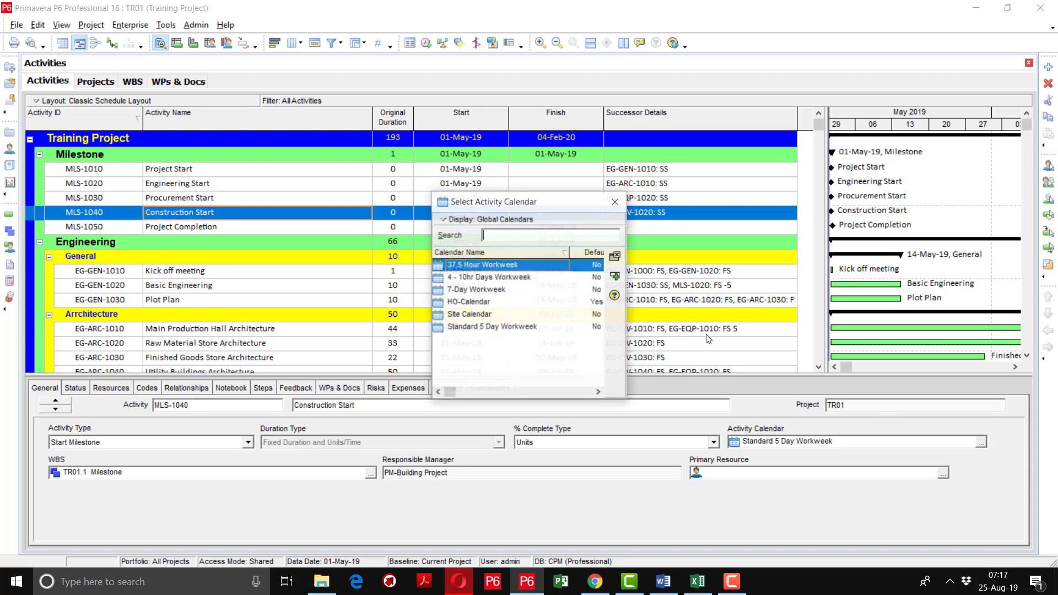
pyautogui.doubleClick(462, 315)
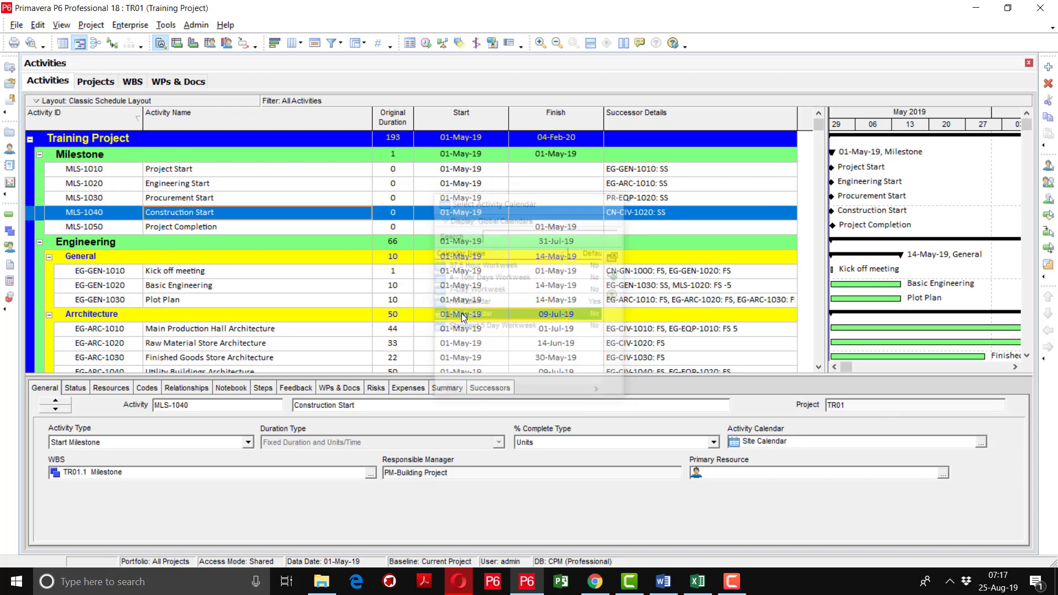
pyautogui.click(258, 230)
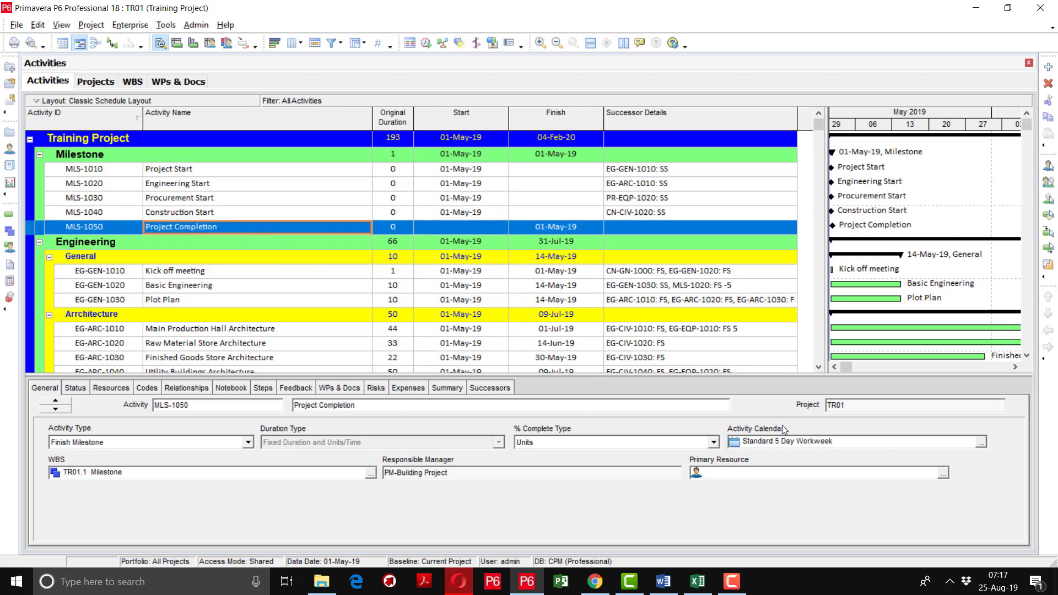
pyautogui.click(980, 444)
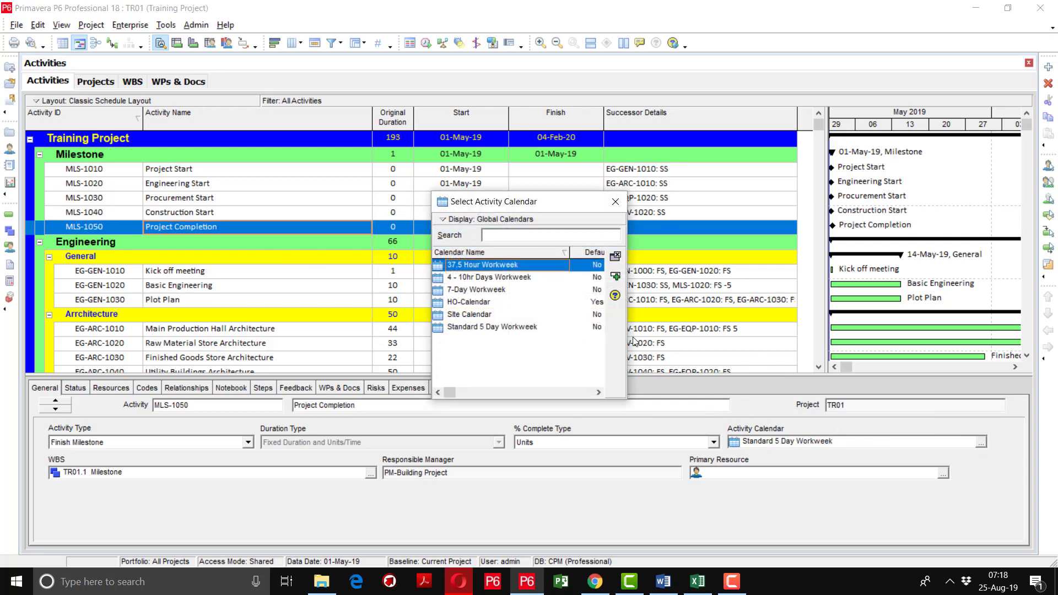
pyautogui.doubleClick(453, 303)
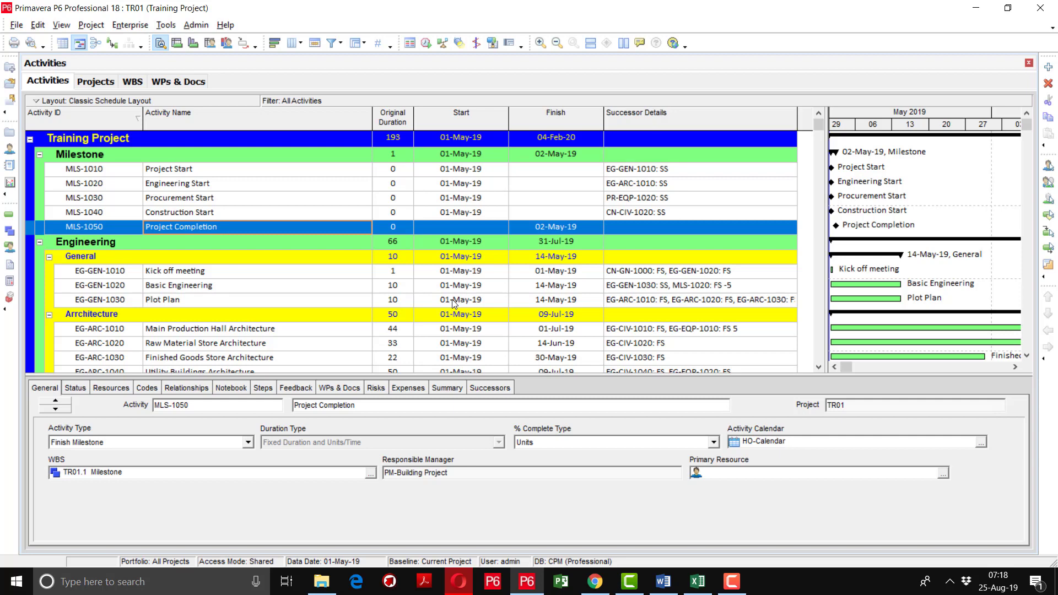
# In the activity table's Columns settings, remove Successor Details and move the dialog aside.
pyautogui.rightClick(709, 125)
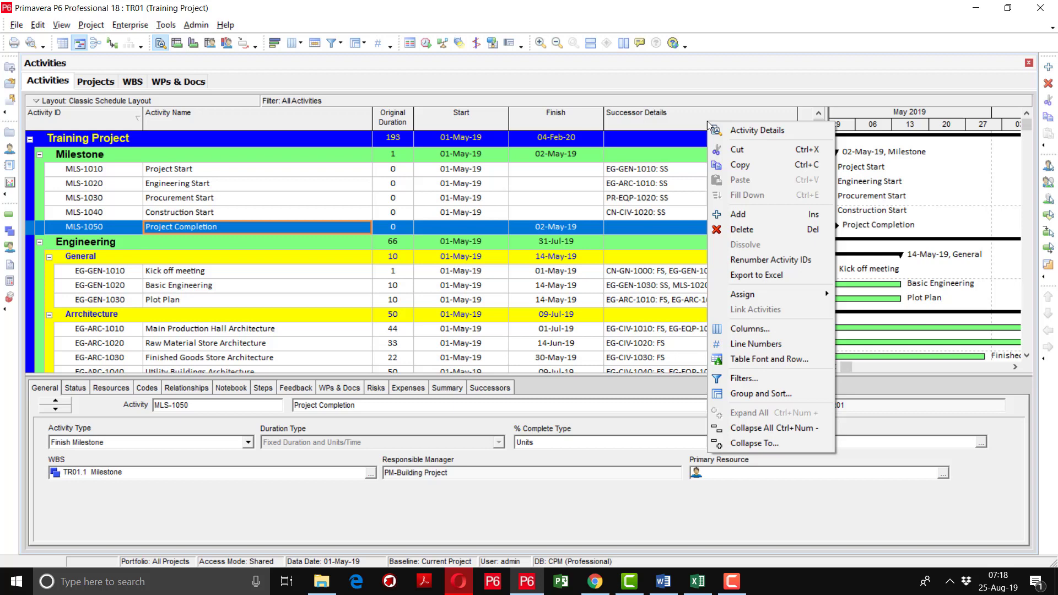
pyautogui.click(767, 330)
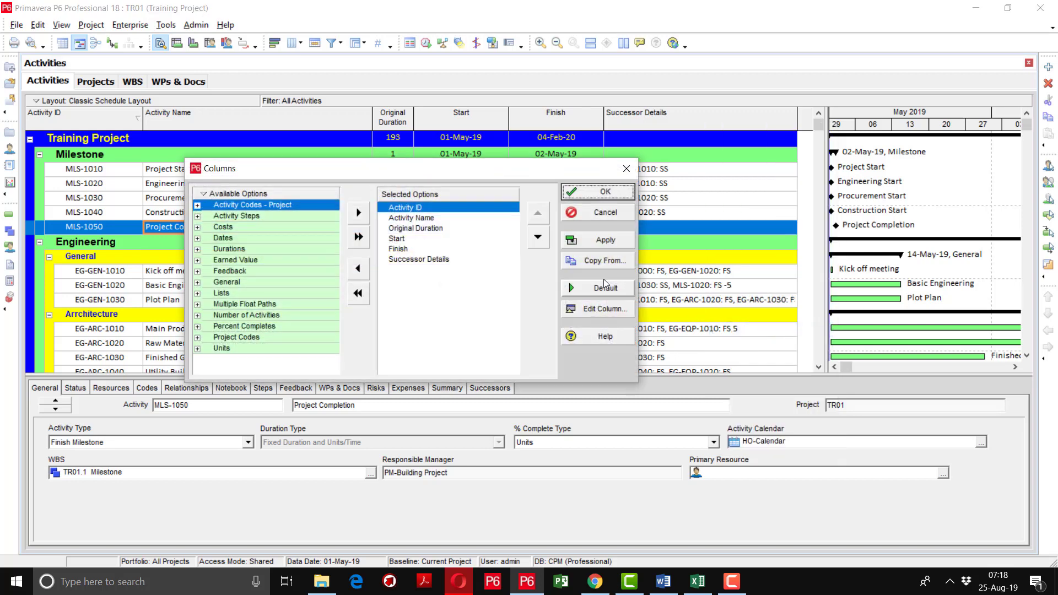
pyautogui.click(438, 263)
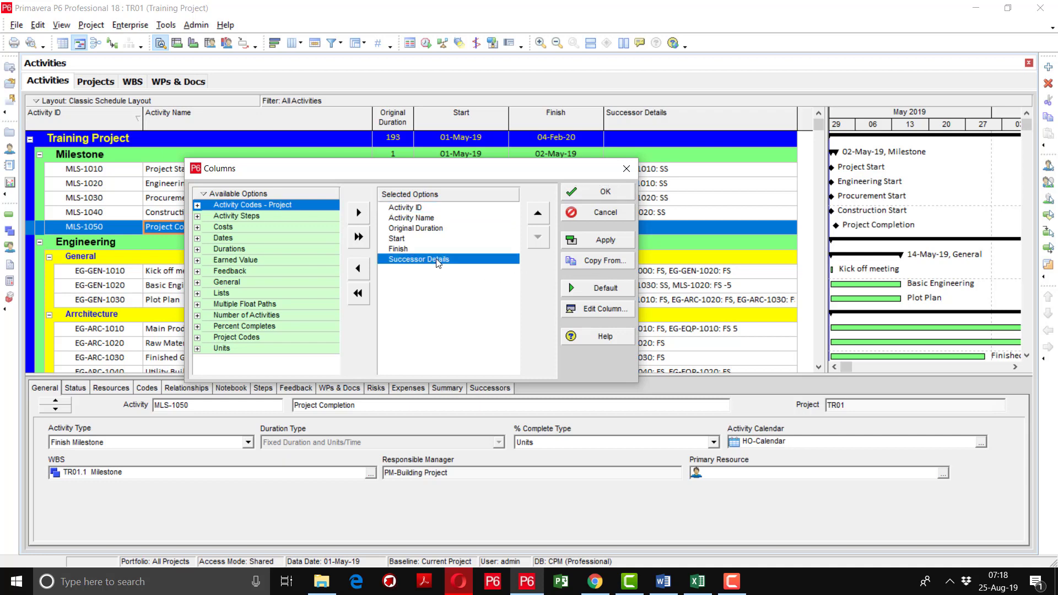
pyautogui.click(363, 269)
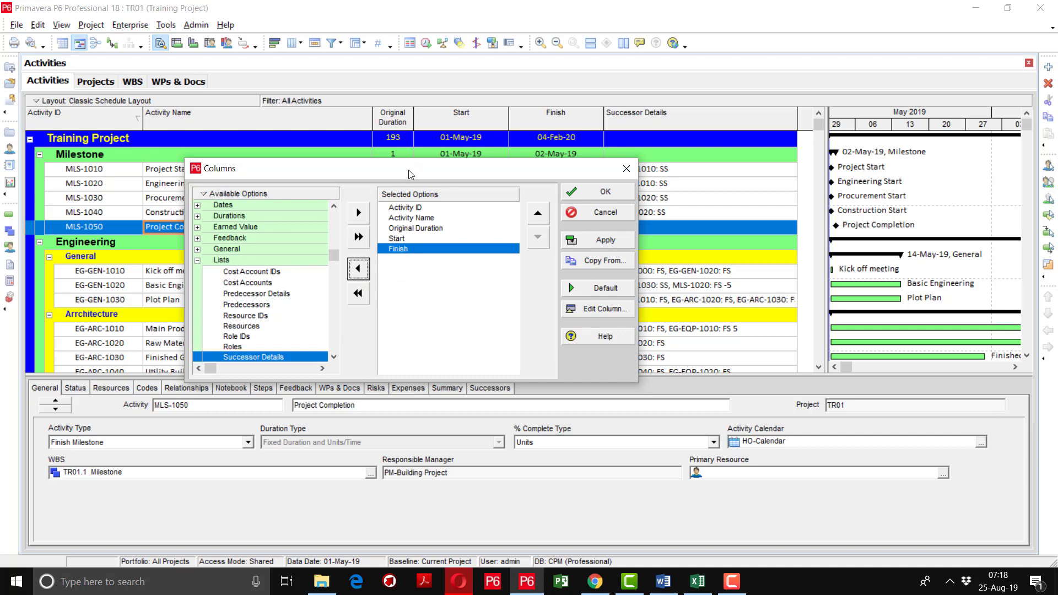
pyautogui.moveTo(408, 170); pyautogui.dragTo(596, 146)
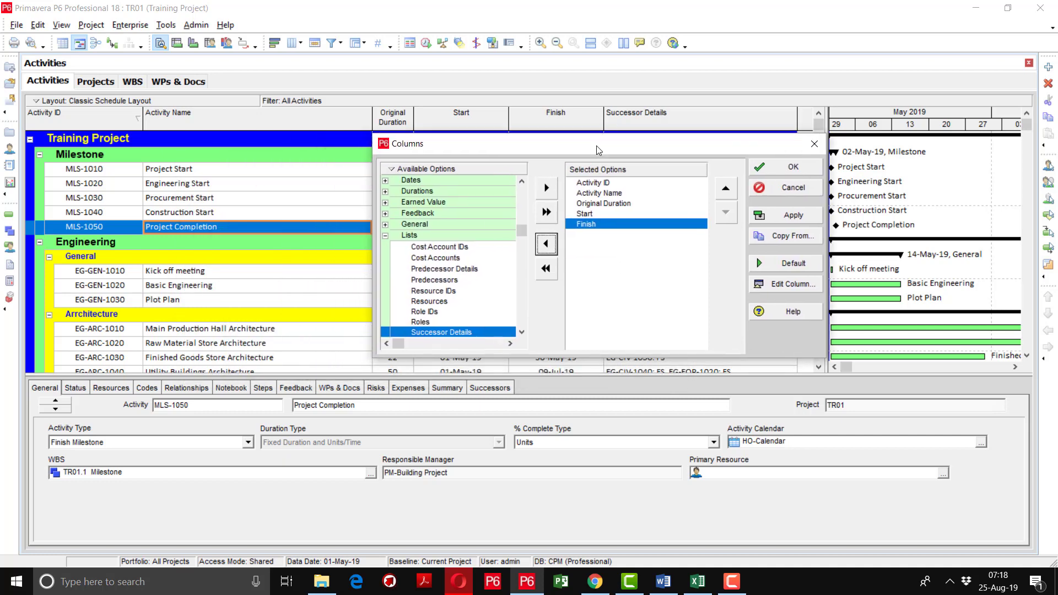
# Search the available columns for 'Cal' to locate the Calendar option under General.
pyautogui.click(486, 171)
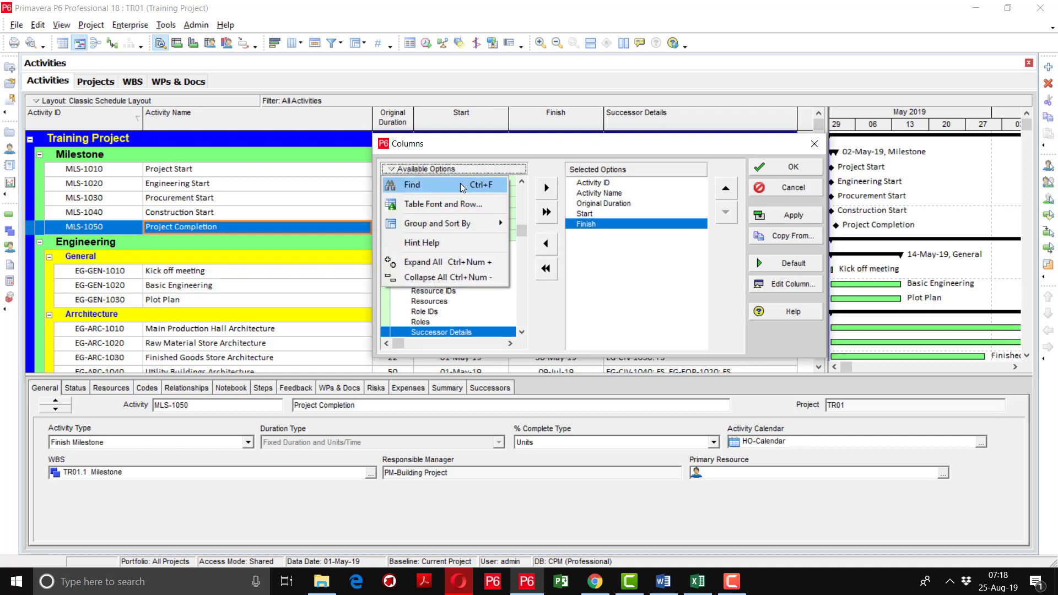
pyautogui.click(462, 186)
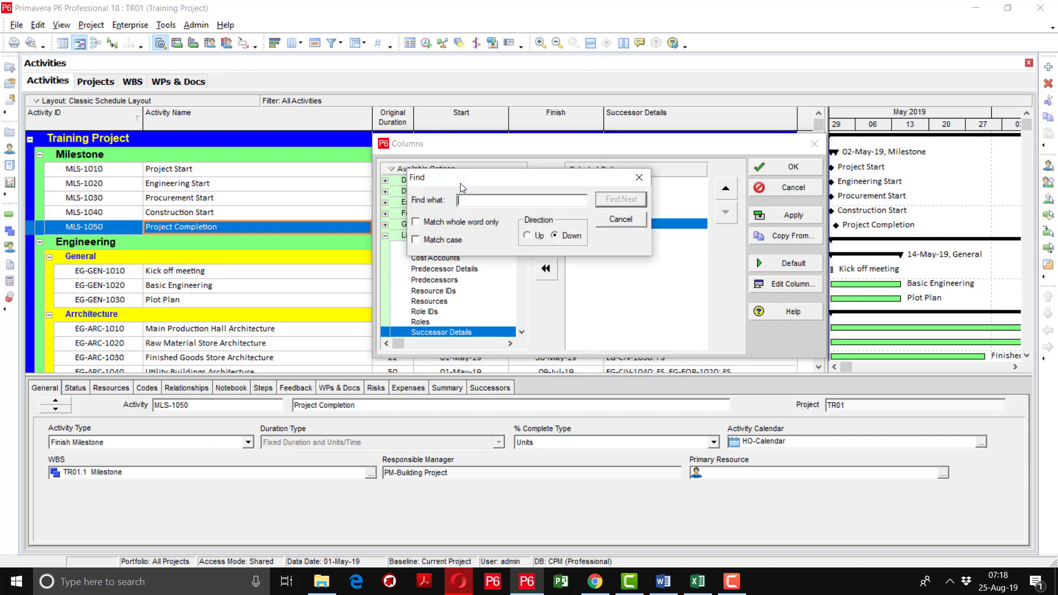
pyautogui.write('Calendar')
pyautogui.click(620, 202)
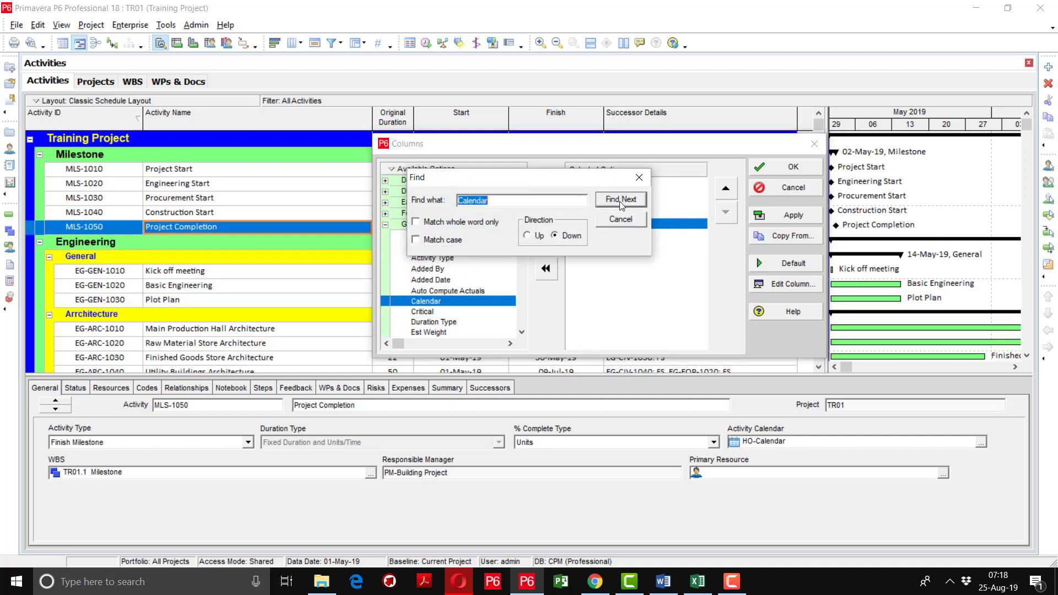
pyautogui.click(639, 177)
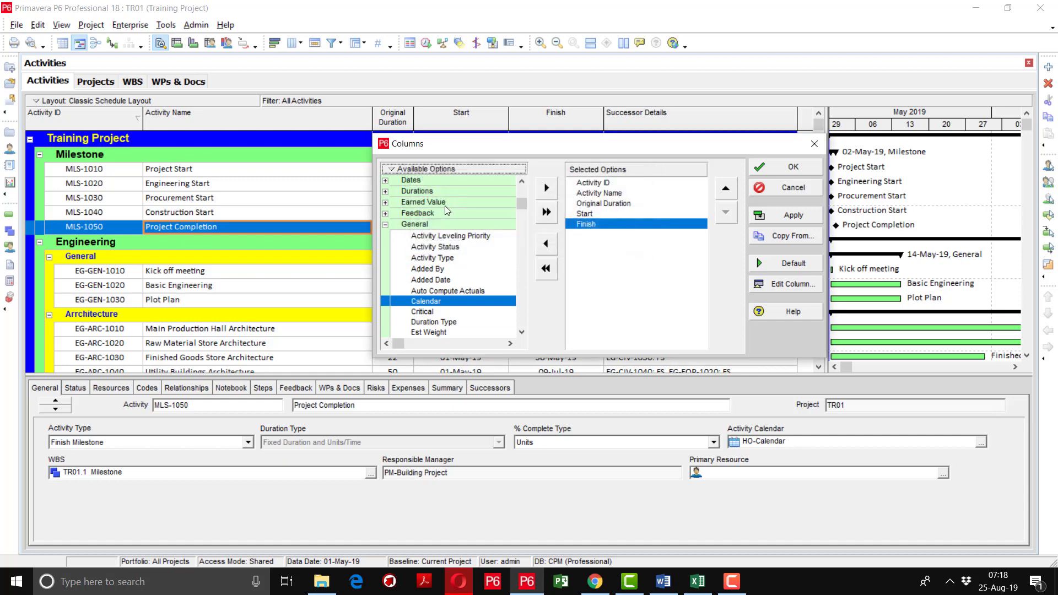
pyautogui.click(386, 225)
pyautogui.click(386, 225)
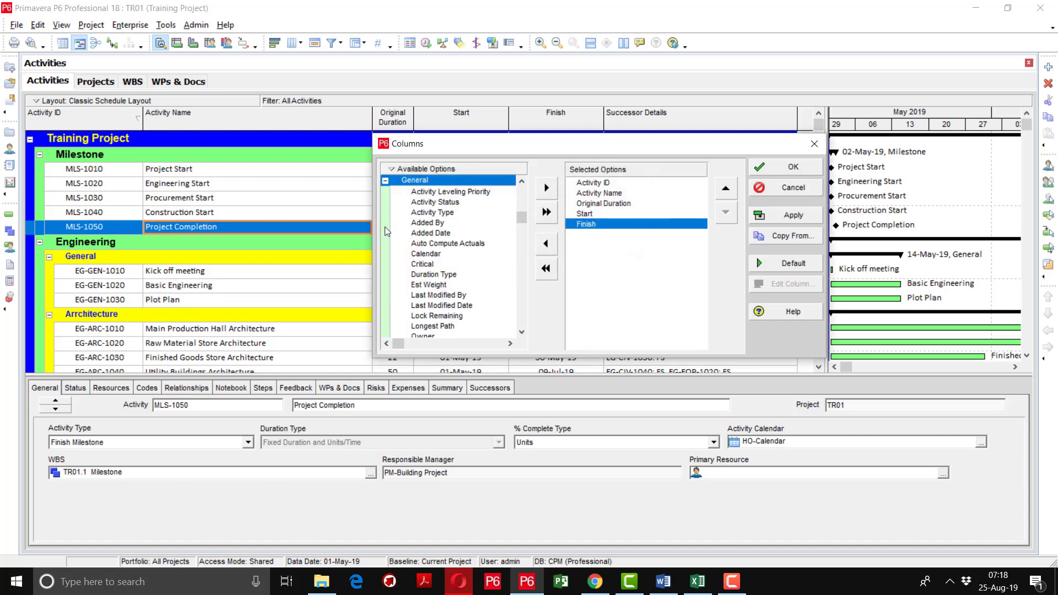
# Add Calendar to Selected Options and apply the column change to the activity table.
pyautogui.click(443, 244)
pyautogui.press('Down')
pyautogui.press('Down')
pyautogui.press('Down')
pyautogui.press('Down')
pyautogui.press('Down')
pyautogui.press('Down')
pyautogui.press('Down')
pyautogui.press('Down')
pyautogui.press('Down')
pyautogui.press('Down')
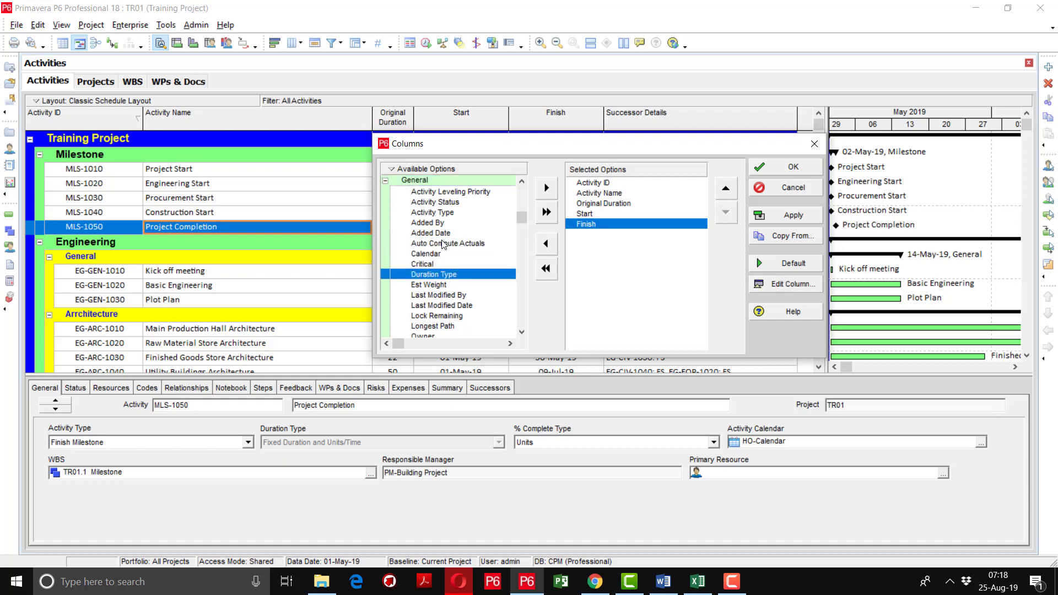
pyautogui.press('Down')
pyautogui.press('Down')
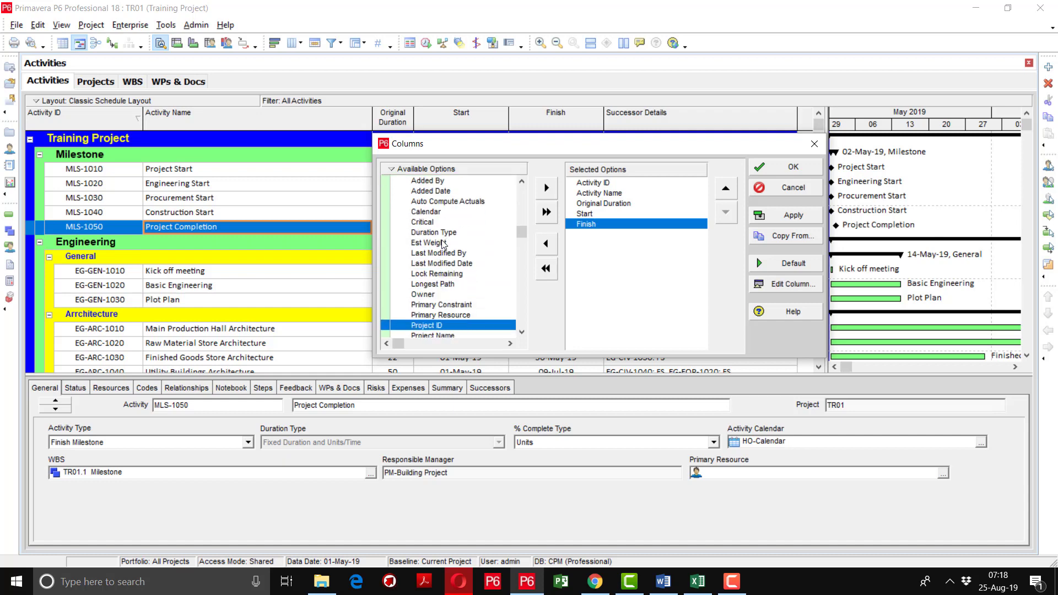
pyautogui.press('Down')
pyautogui.press('Down')
pyautogui.press('Down')
pyautogui.press('Down')
pyautogui.press('Down')
pyautogui.press('Down')
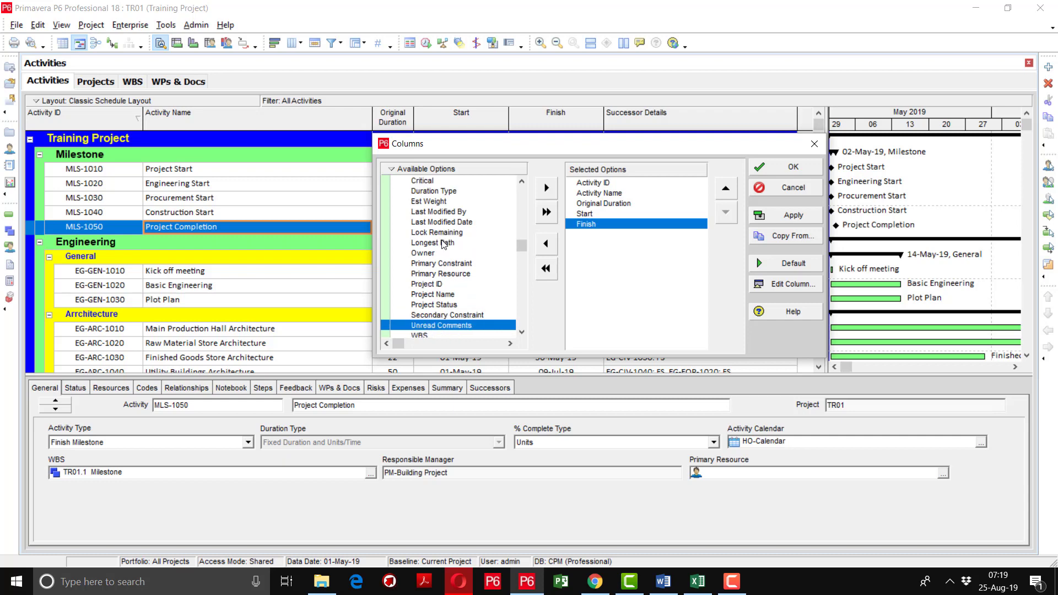
pyautogui.press('Down')
pyautogui.press('Down')
pyautogui.press('Down')
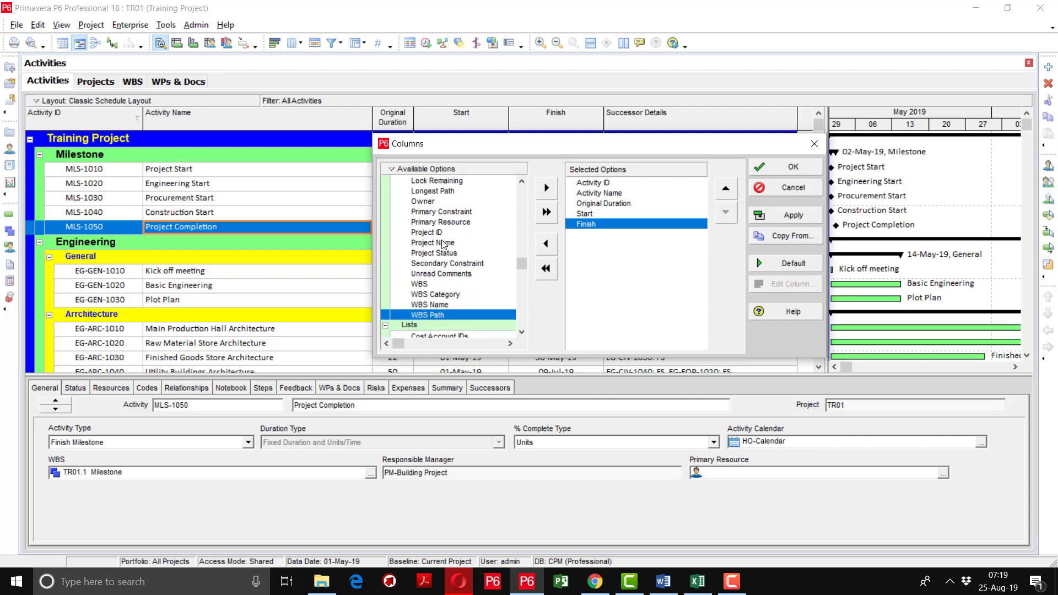
pyautogui.press('Up')
pyautogui.press('Up')
pyautogui.press('Up')
pyautogui.press('Up')
pyautogui.press('Up')
pyautogui.press('Up')
pyautogui.press('Up')
pyautogui.press('Up')
pyautogui.press('Up')
pyautogui.press('Up')
pyautogui.press('Up')
pyautogui.press('Up')
pyautogui.press('Up')
pyautogui.press('Up')
pyautogui.press('Up')
pyautogui.press('Up')
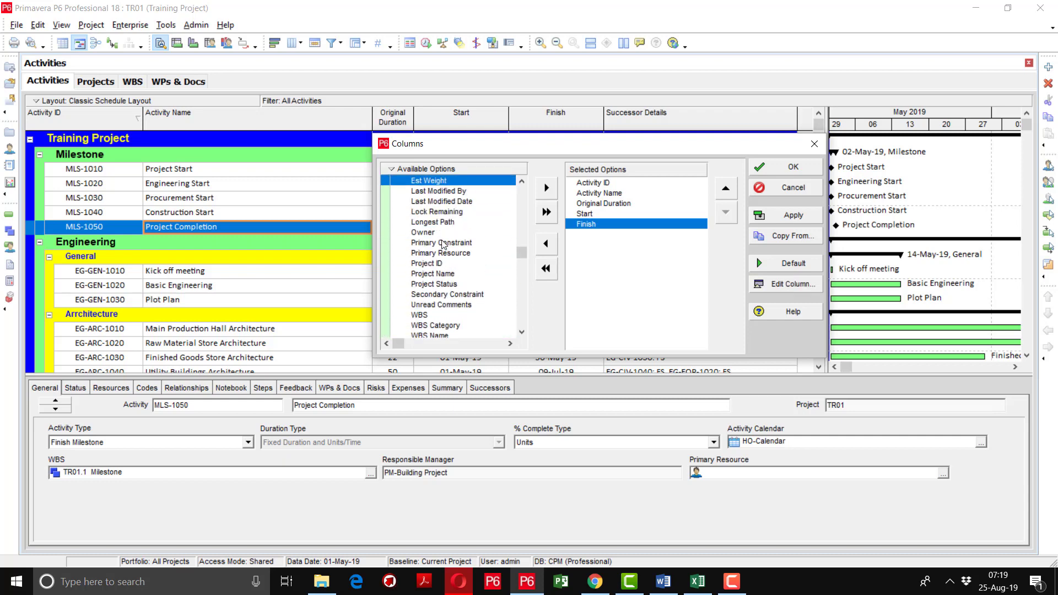
pyautogui.press('Up')
pyautogui.press('Up')
pyautogui.press('Up')
pyautogui.press('Up')
pyautogui.press('Down')
pyautogui.press('Up')
pyautogui.press('Down')
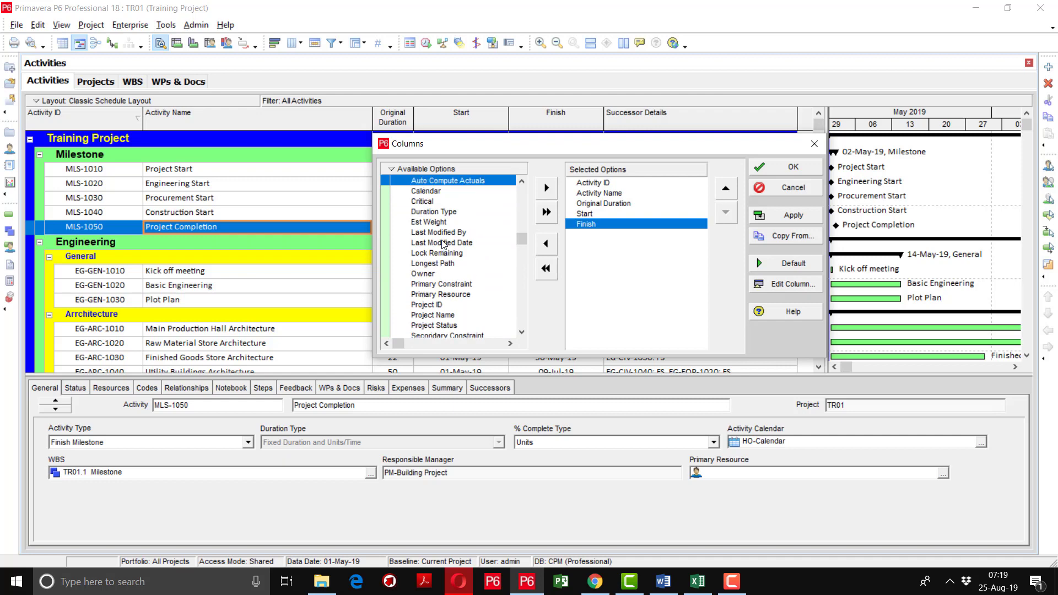
pyautogui.click(552, 191)
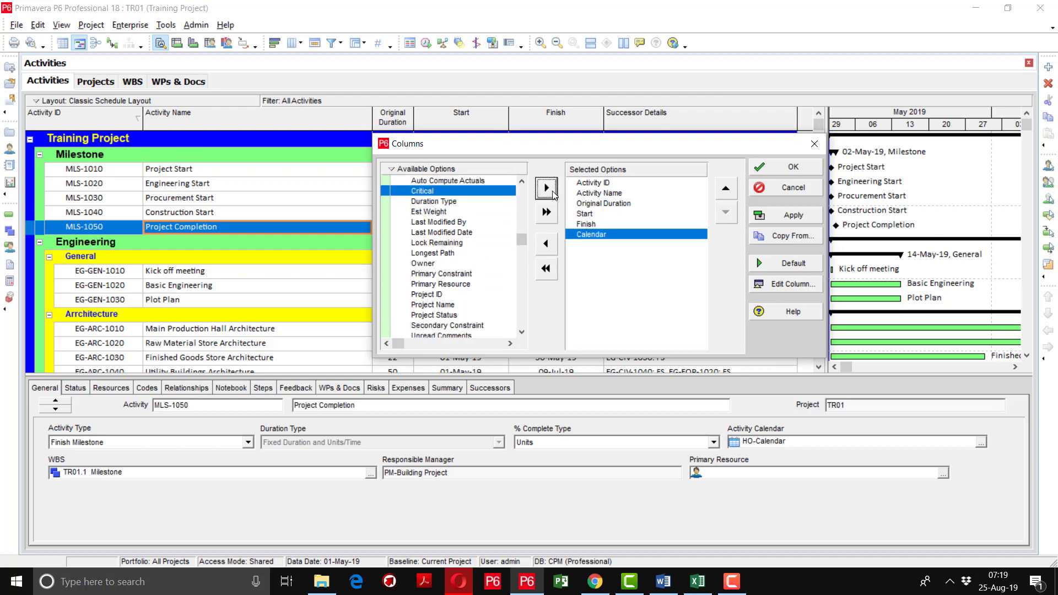
pyautogui.click(774, 223)
pyautogui.click(778, 170)
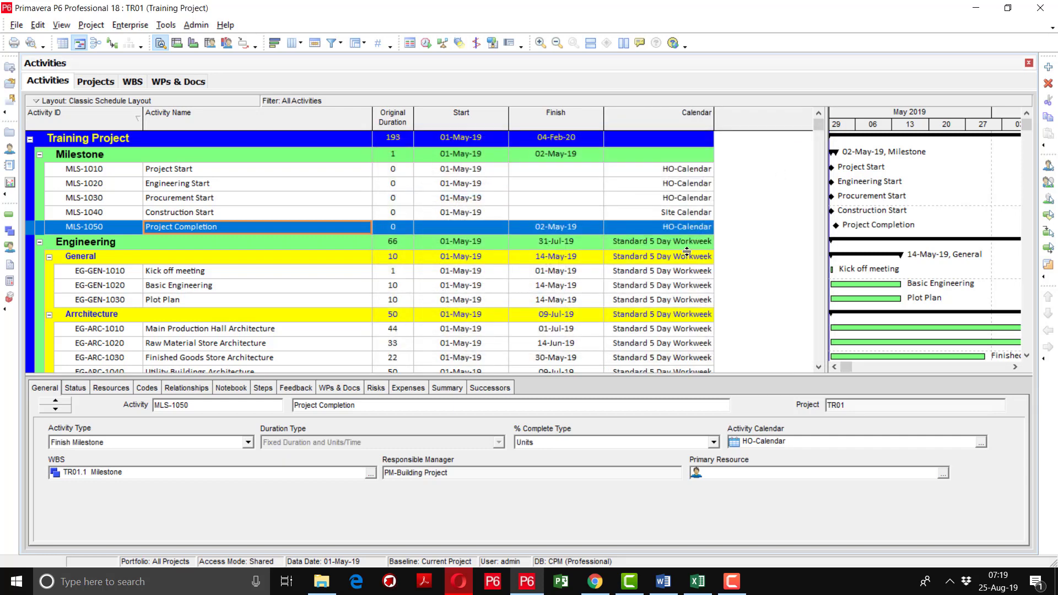
# Assign HO-Calendar to Kick off meeting, Basic Engineering and Plot Plan (EG-GEN-1010 to 1030).
pyautogui.moveTo(819, 124); pyautogui.dragTo(796, 122)
pyautogui.click(707, 272)
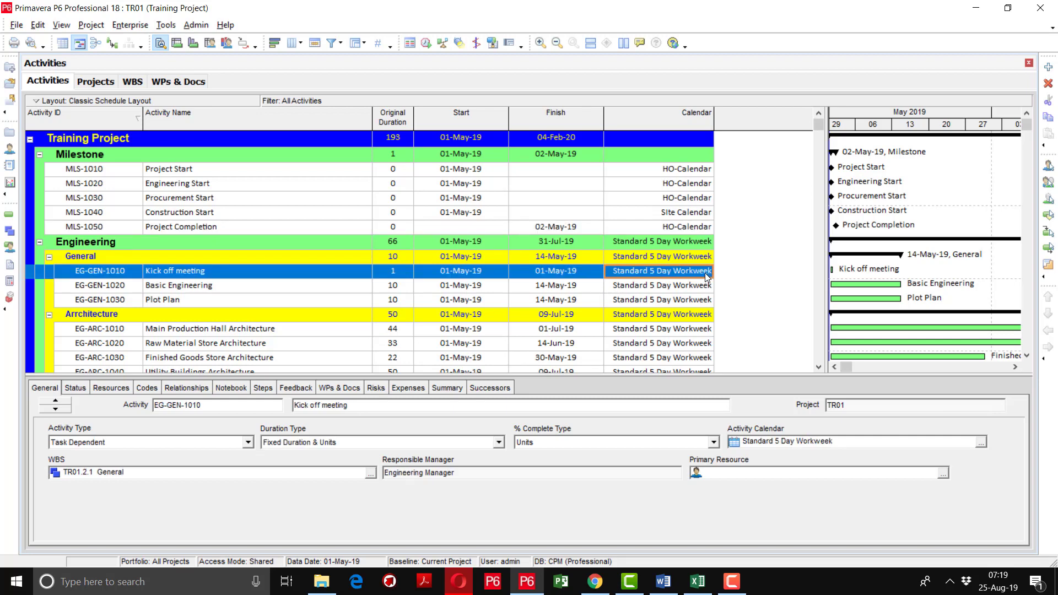
pyautogui.click(706, 273)
pyautogui.click(707, 272)
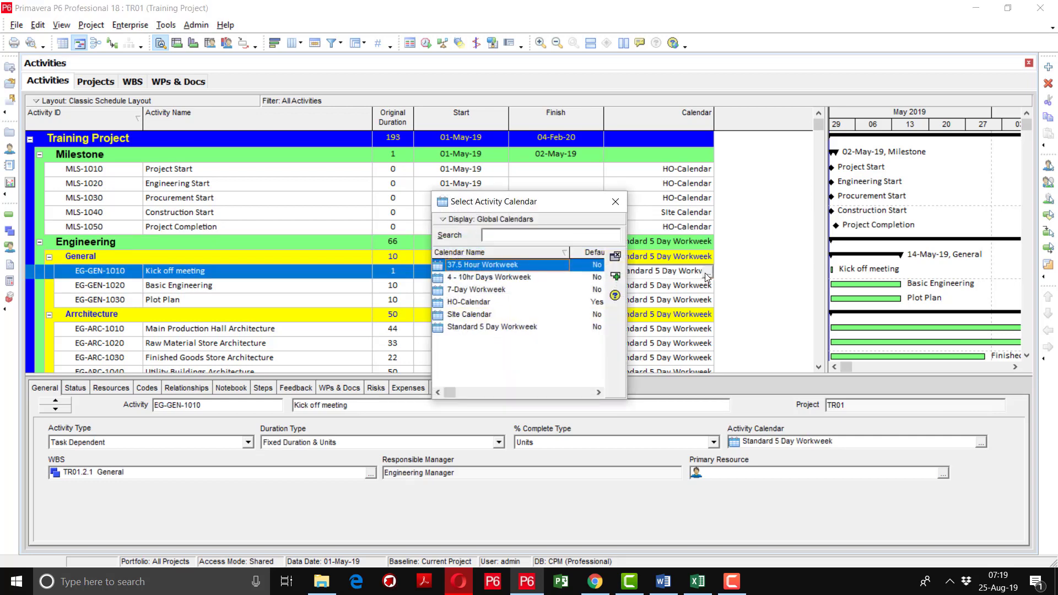
pyautogui.doubleClick(474, 303)
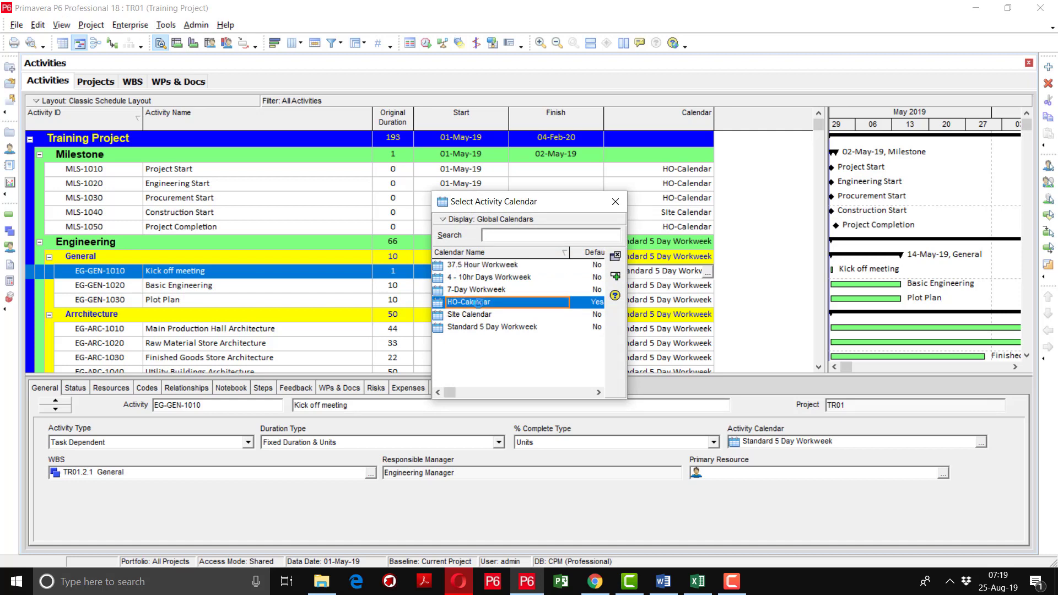
pyautogui.click(702, 289)
pyautogui.click(708, 287)
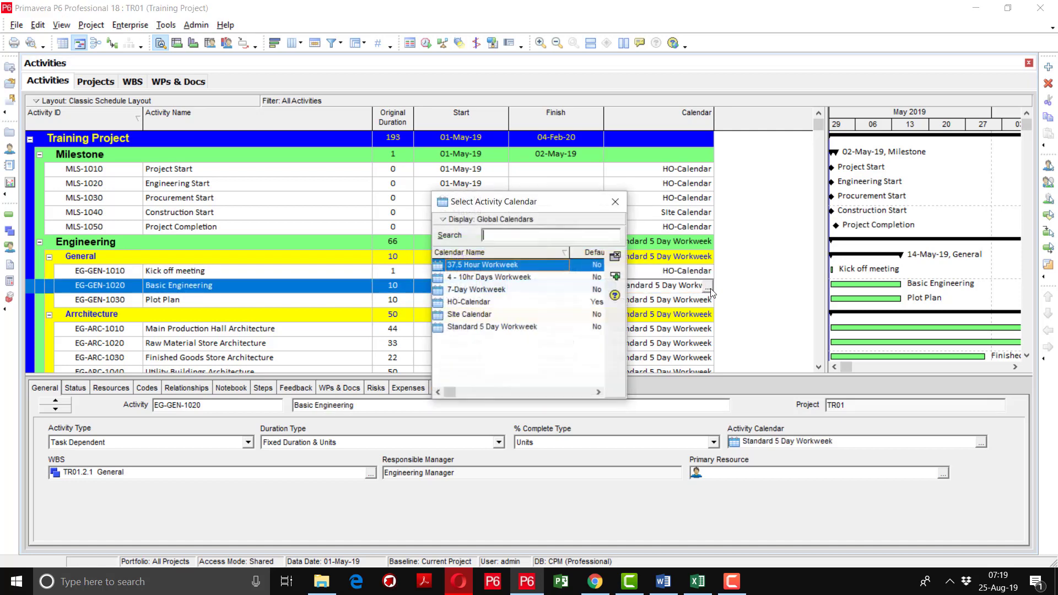
pyautogui.doubleClick(474, 302)
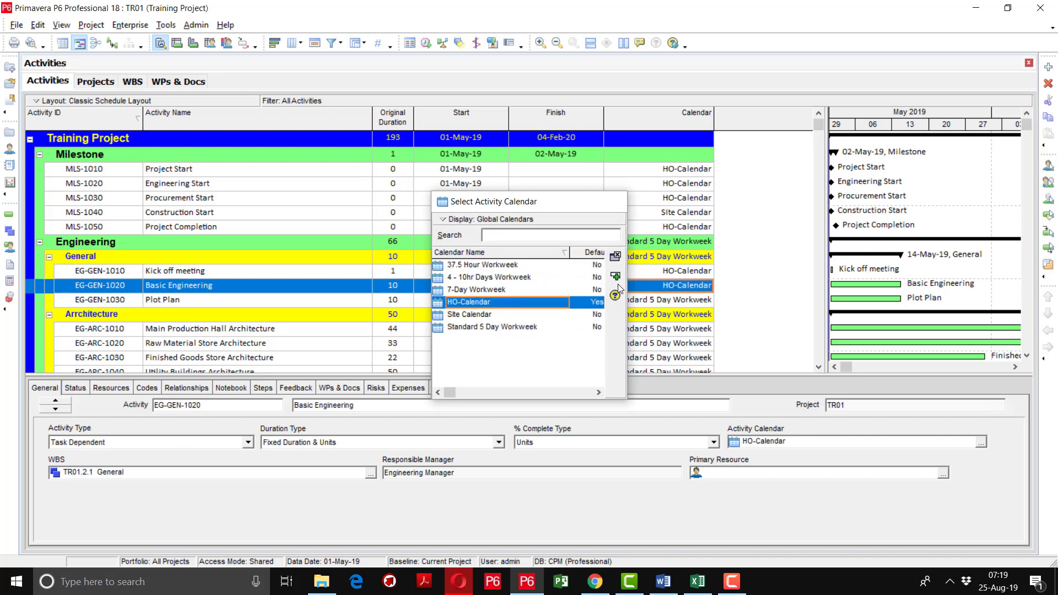
pyautogui.click(687, 305)
pyautogui.click(708, 300)
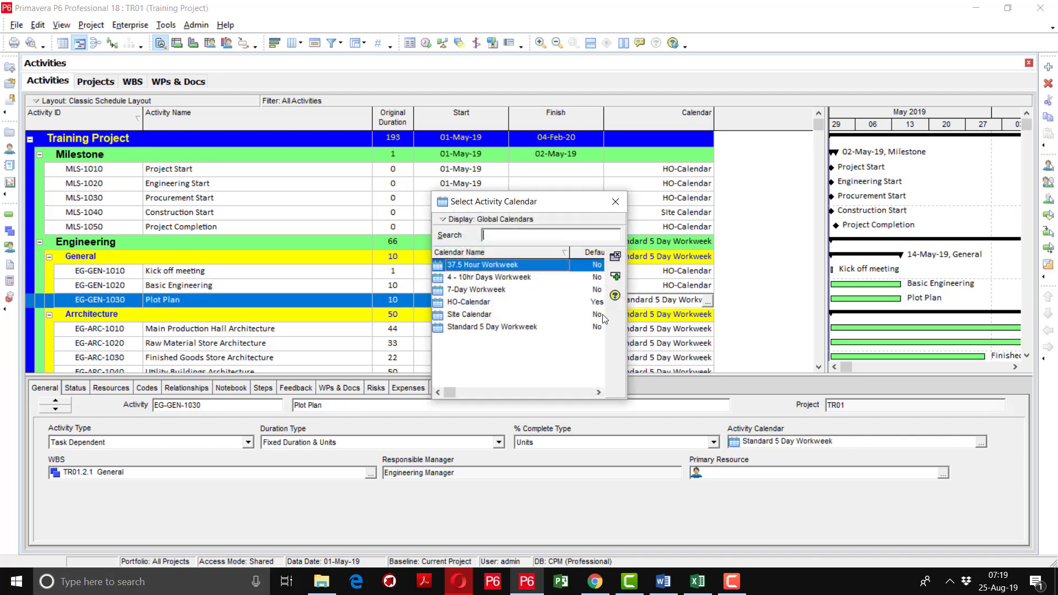
pyautogui.doubleClick(468, 302)
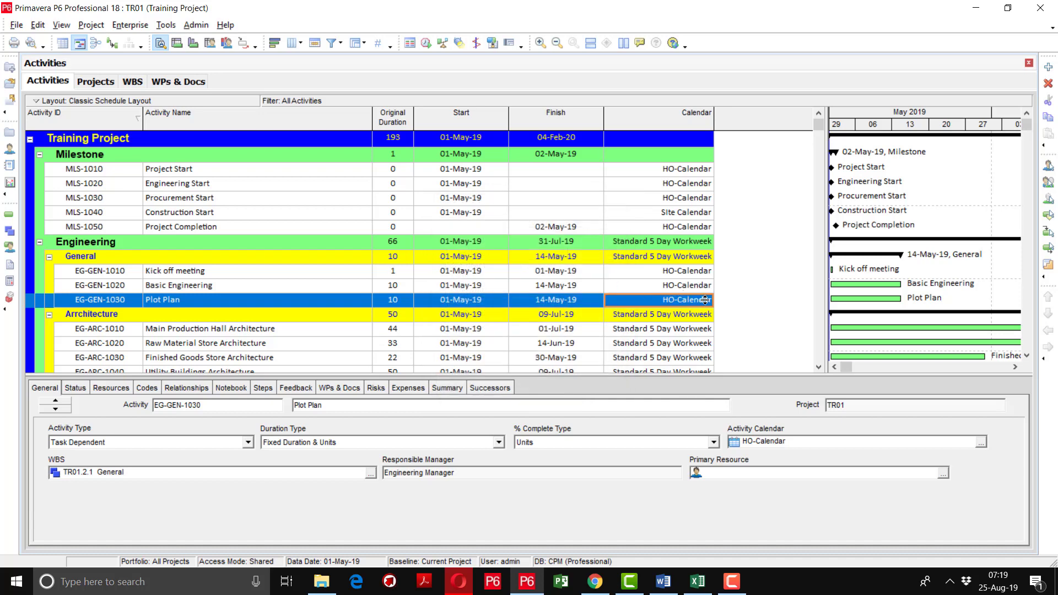
# Set Main Production Hall Architecture (EG-ARC-1010) to HO-Calendar, then scroll back to the Architecture rows.
pyautogui.click(818, 367)
pyautogui.click(819, 367)
pyautogui.click(818, 367)
pyautogui.click(819, 367)
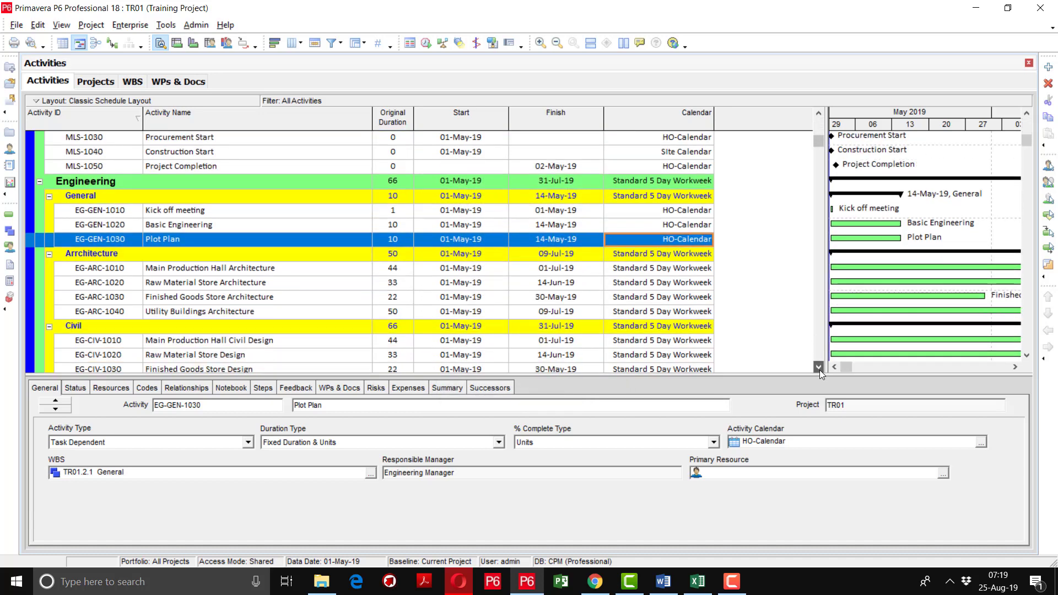
pyautogui.click(708, 270)
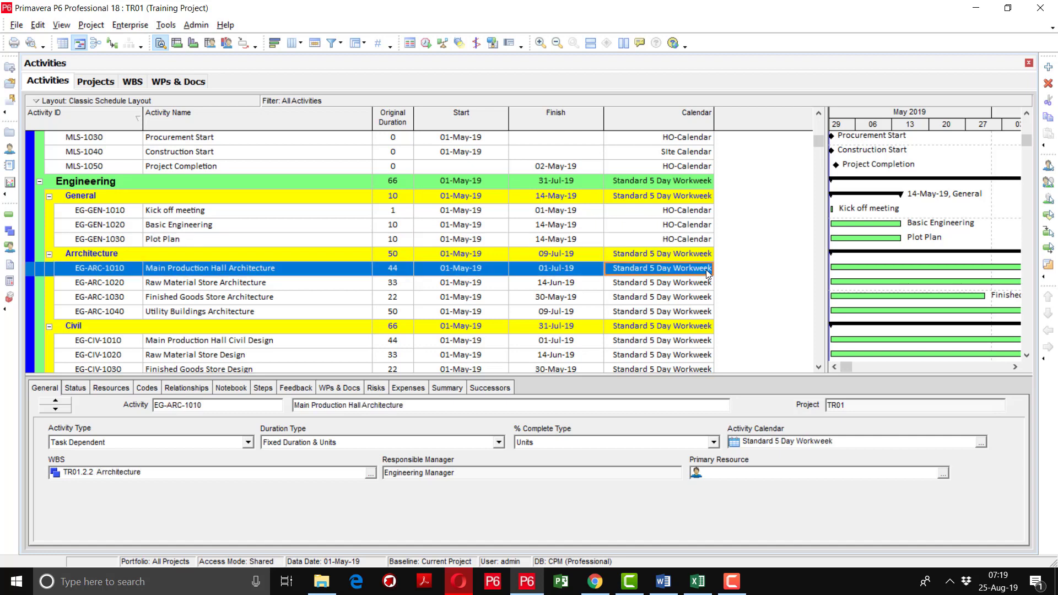
pyautogui.click(708, 269)
pyautogui.click(707, 269)
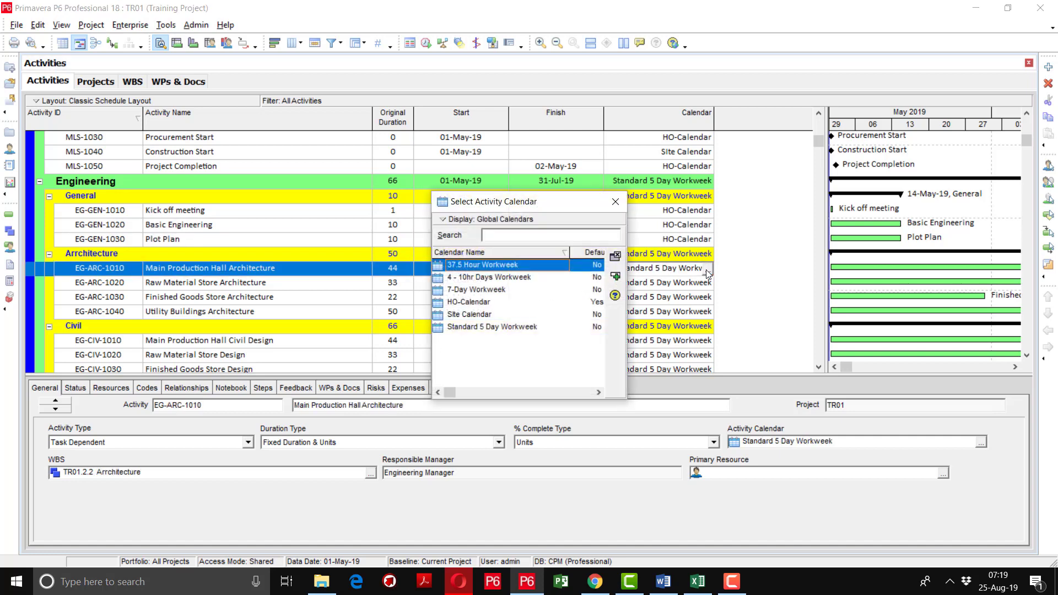
pyautogui.doubleClick(493, 302)
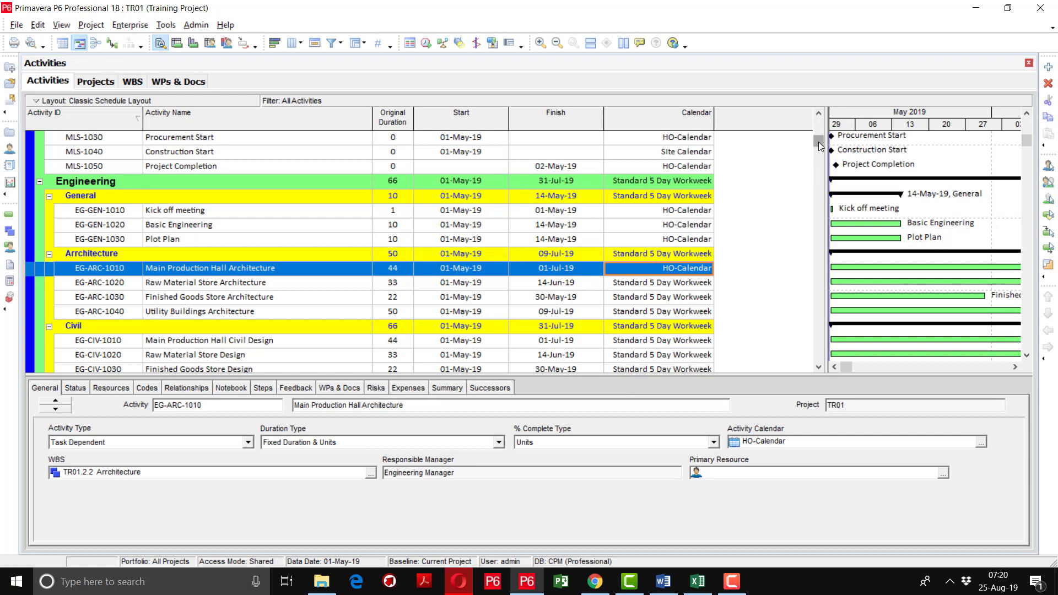
pyautogui.moveTo(819, 145); pyautogui.dragTo(817, 156)
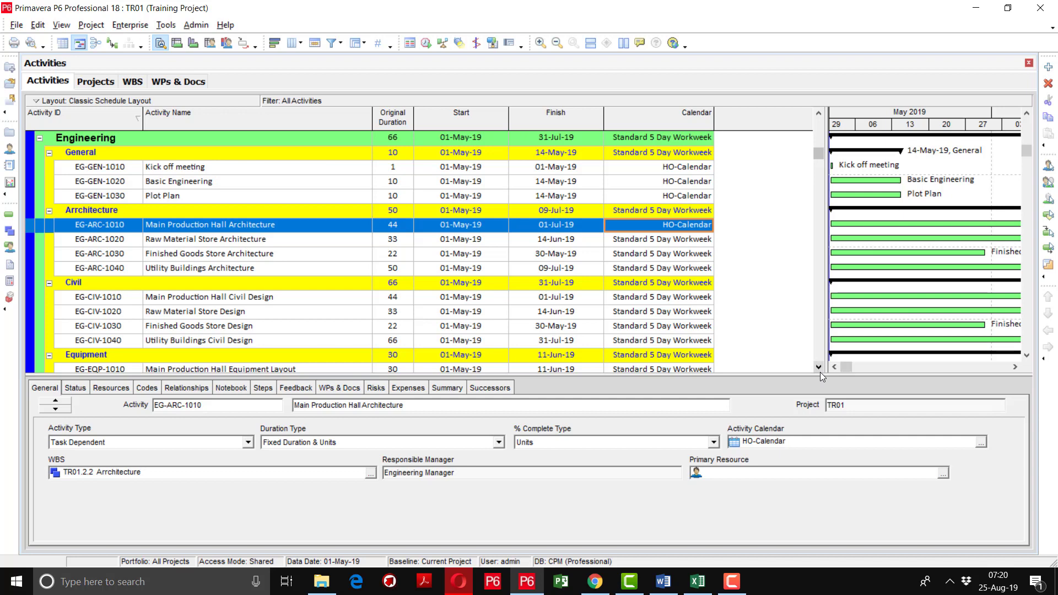
pyautogui.scroll(-2, 820, 372)
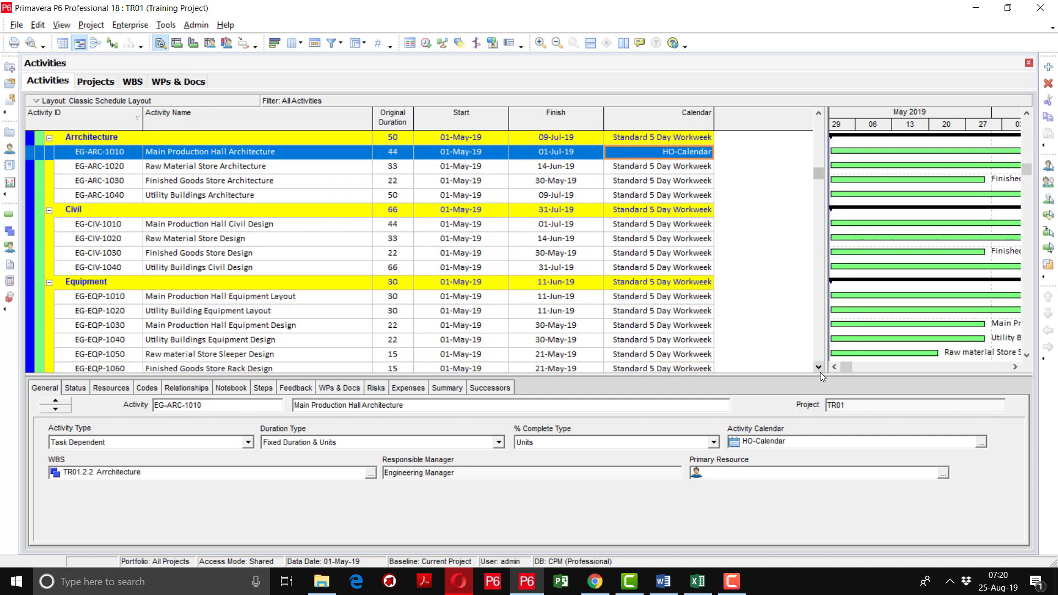
pyautogui.scroll(-4, 820, 372)
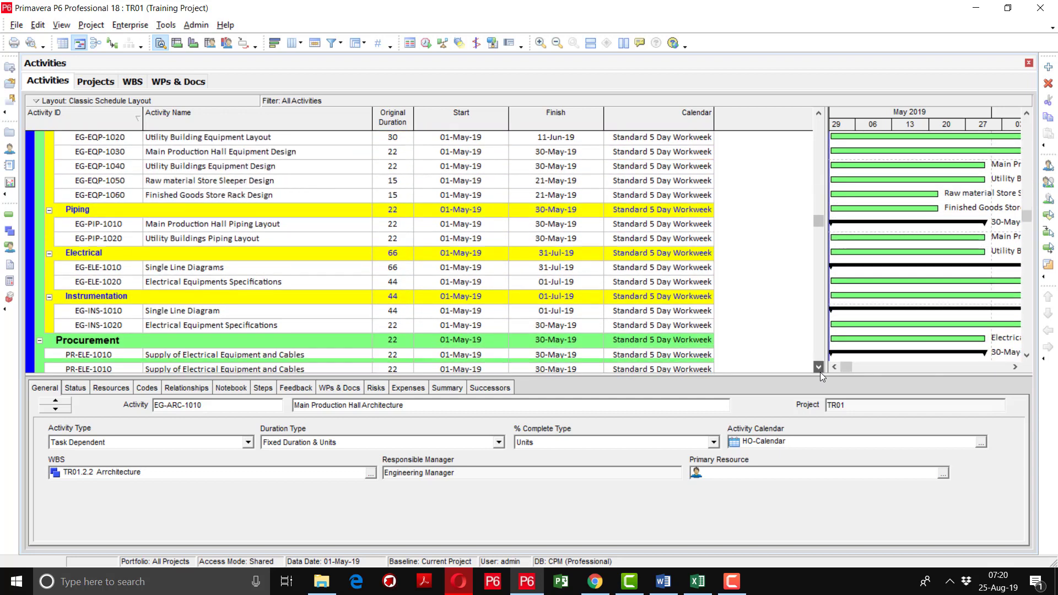
pyautogui.scroll(-1, 819, 372)
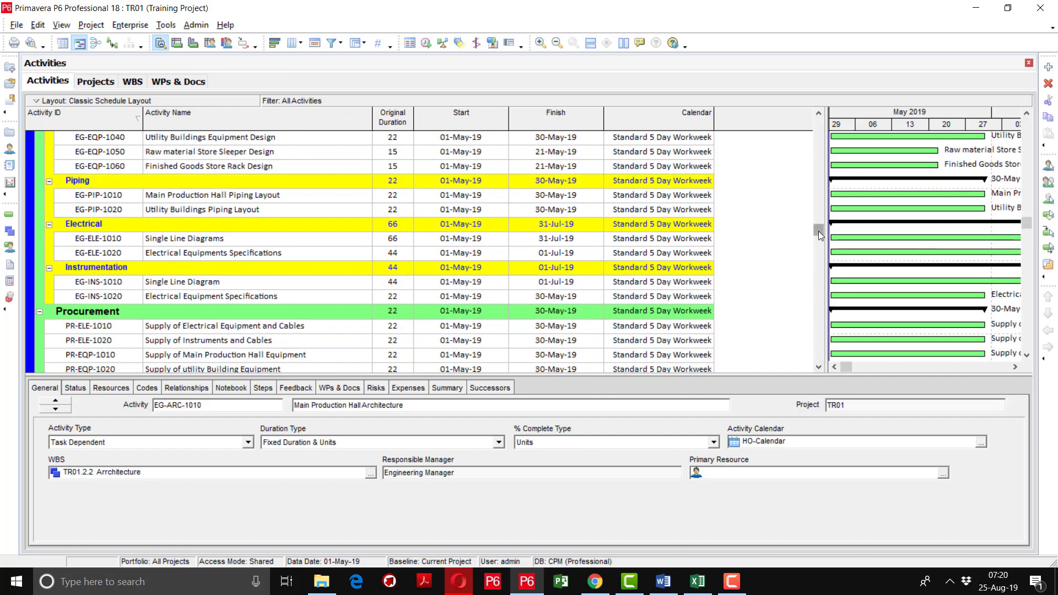
pyautogui.moveTo(818, 231); pyautogui.dragTo(819, 159)
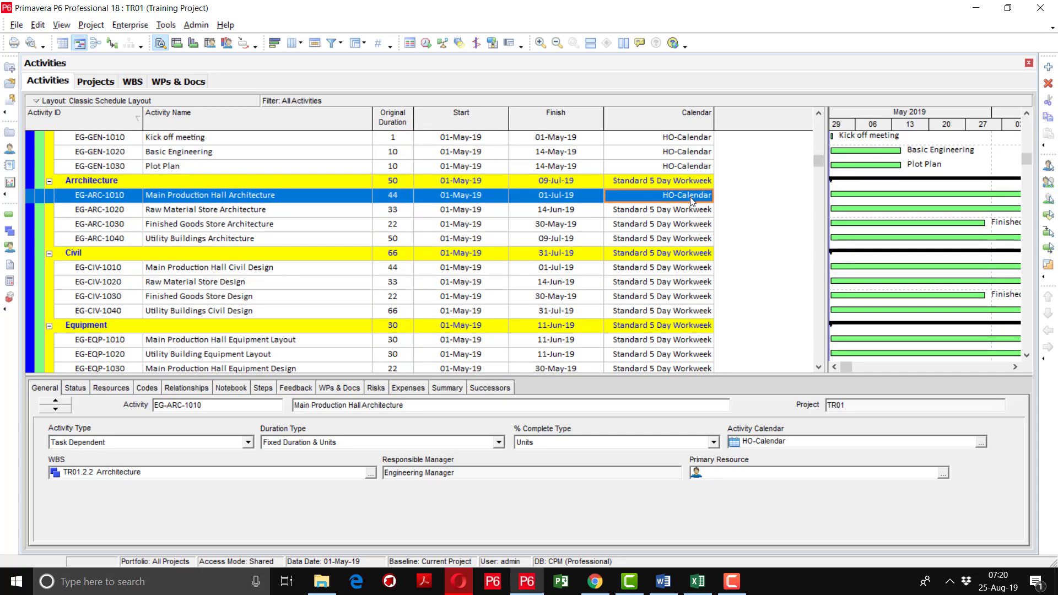
# Fill HO-Calendar down the Calendar cells from EG-ARC-1010 through PR-PIP-1020.
pyautogui.keyDown('shift'); pyautogui.click(637, 209); pyautogui.keyUp('shift')
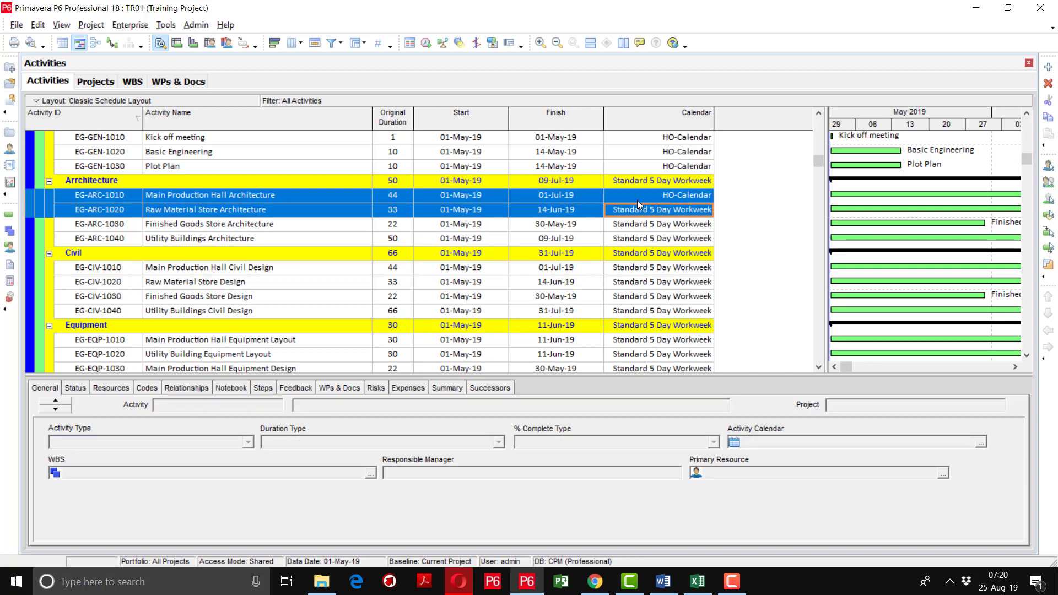
pyautogui.hotkey('shift', 'Down')
pyautogui.hotkey('shift', 'Down')
pyautogui.hotkey('shift', 'Down')
pyautogui.hotkey('shift', 'Down')
pyautogui.hotkey('shift', 'Down')
pyautogui.hotkey('shift', 'Down')
pyautogui.hotkey('shift', 'Down')
pyautogui.hotkey('shift', 'Down')
pyautogui.hotkey('shift', 'Down')
pyautogui.hotkey('shift', 'Down')
pyautogui.hotkey('shift', 'Down')
pyautogui.hotkey('shift', 'Down')
pyautogui.hotkey('shift', 'Down')
pyautogui.hotkey('shift', 'Down')
pyautogui.hotkey('shift', 'Down')
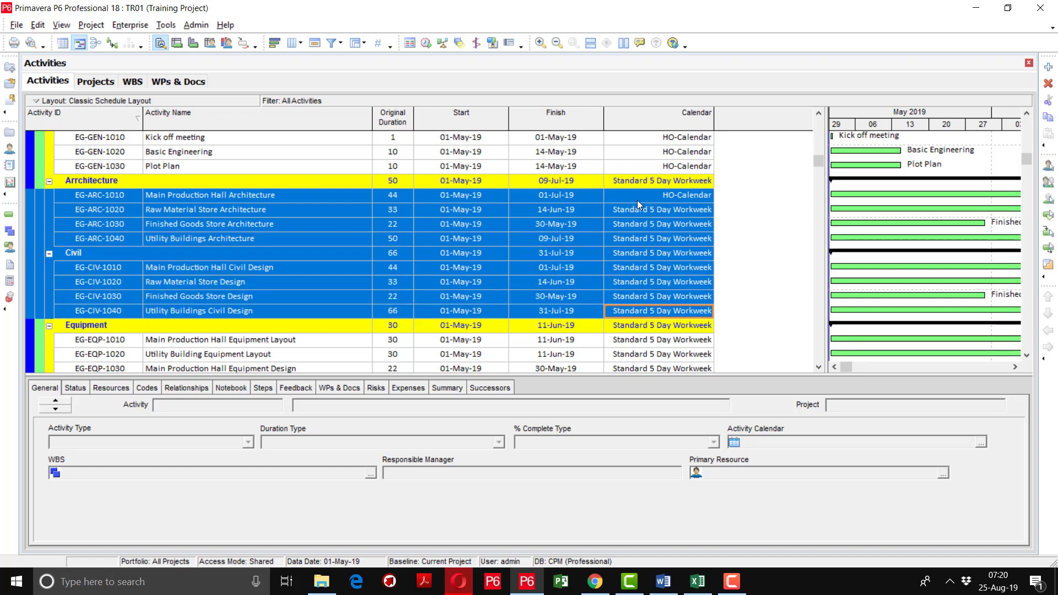
pyautogui.hotkey('shift', 'Down')
pyautogui.hotkey('shift', 'Down')
pyautogui.hotkey('shift', 'Down')
pyautogui.hotkey('shift', 'Down')
pyautogui.hotkey('shift', 'Down')
pyautogui.hotkey('shift', 'Down')
pyautogui.hotkey('shift', 'Down')
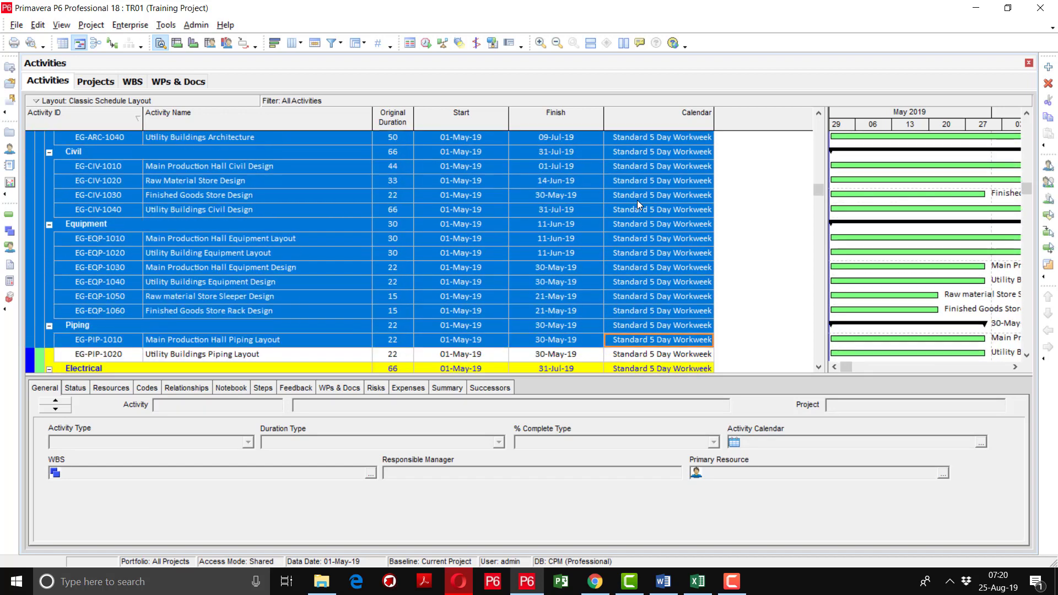
pyautogui.hotkey('shift', 'Down')
pyautogui.hotkey('shift', 'Down')
pyautogui.hotkey('shift', 'Down')
pyautogui.hotkey('shift', 'Down')
pyautogui.hotkey('shift', 'Down')
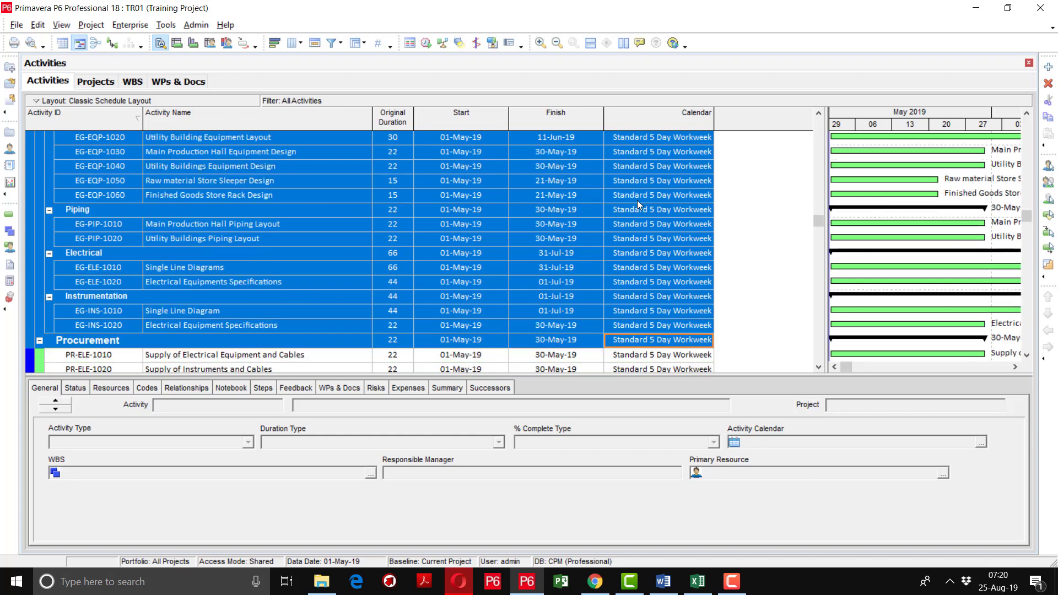
pyautogui.hotkey('shift', 'Down')
pyautogui.hotkey('shift', 'Down')
pyautogui.hotkey('shift', 'Down')
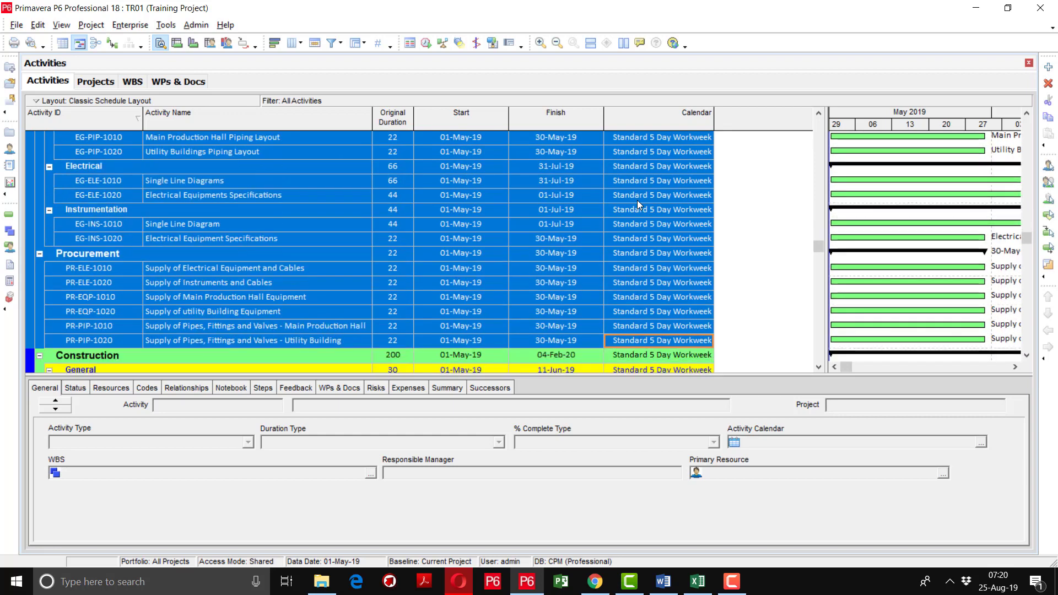
pyautogui.rightClick(649, 211)
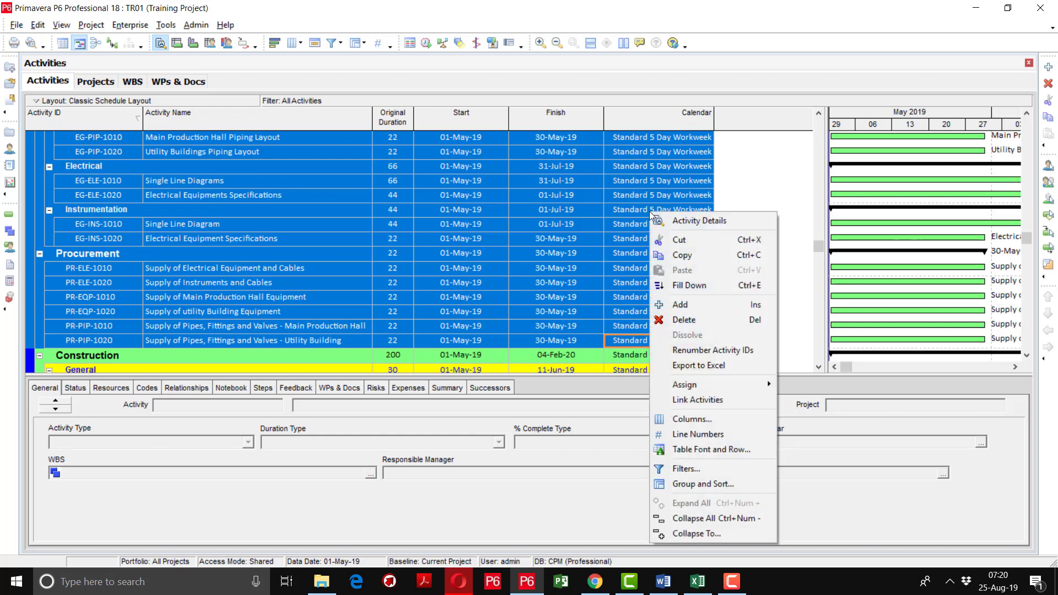
pyautogui.click(673, 283)
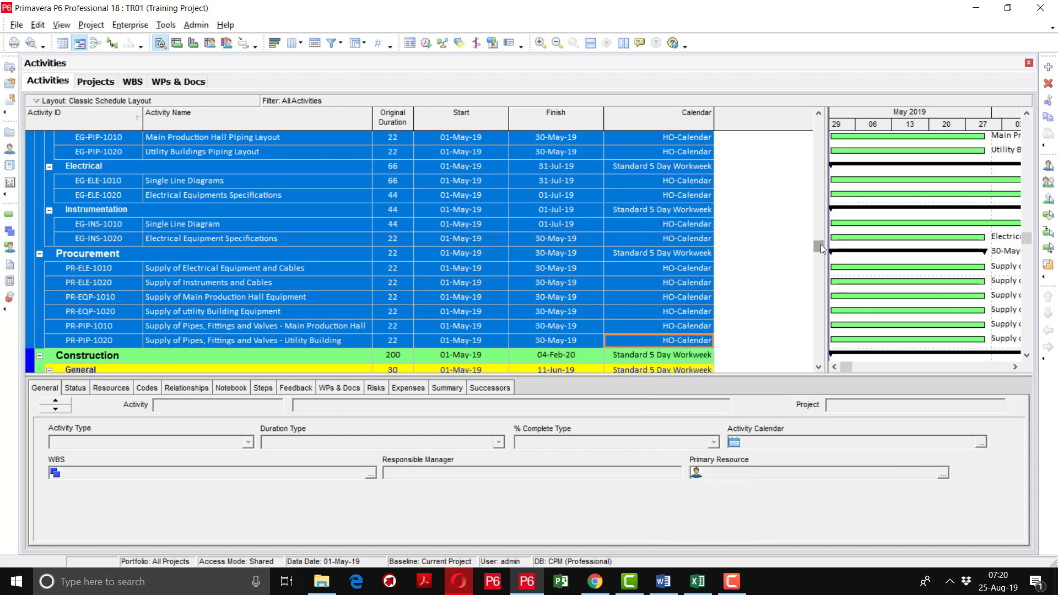
pyautogui.moveTo(821, 247); pyautogui.dragTo(822, 168)
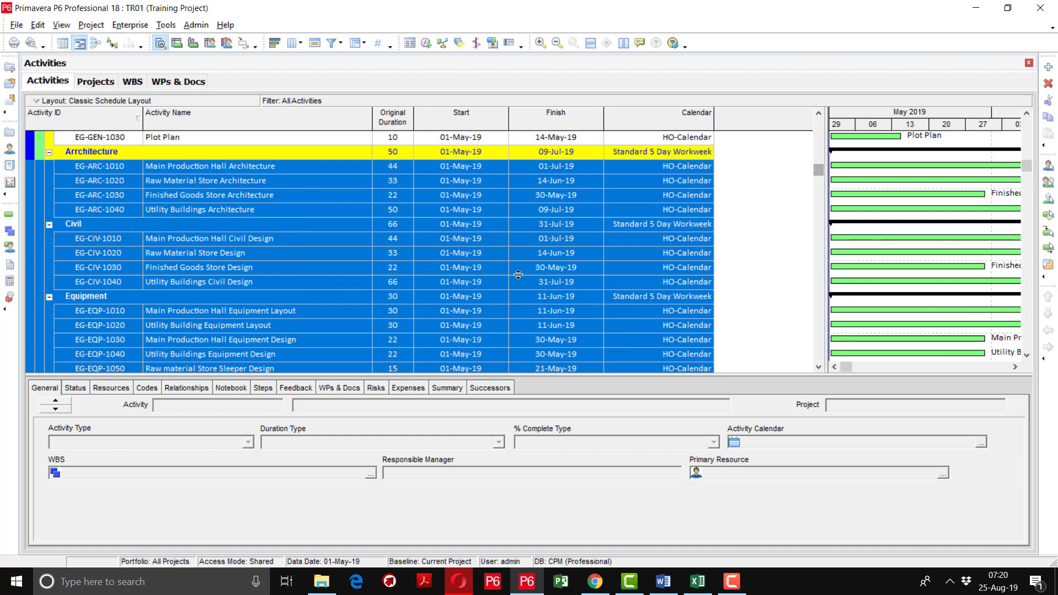
# Clear the multi-row selection and run File > Refresh Data.
pyautogui.click(647, 222)
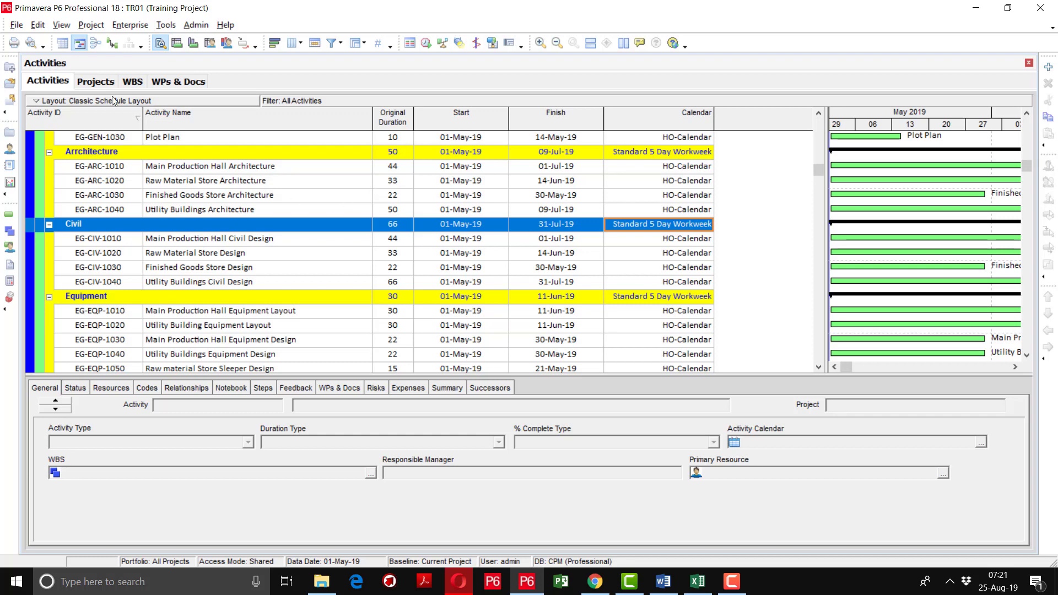
pyautogui.click(15, 25)
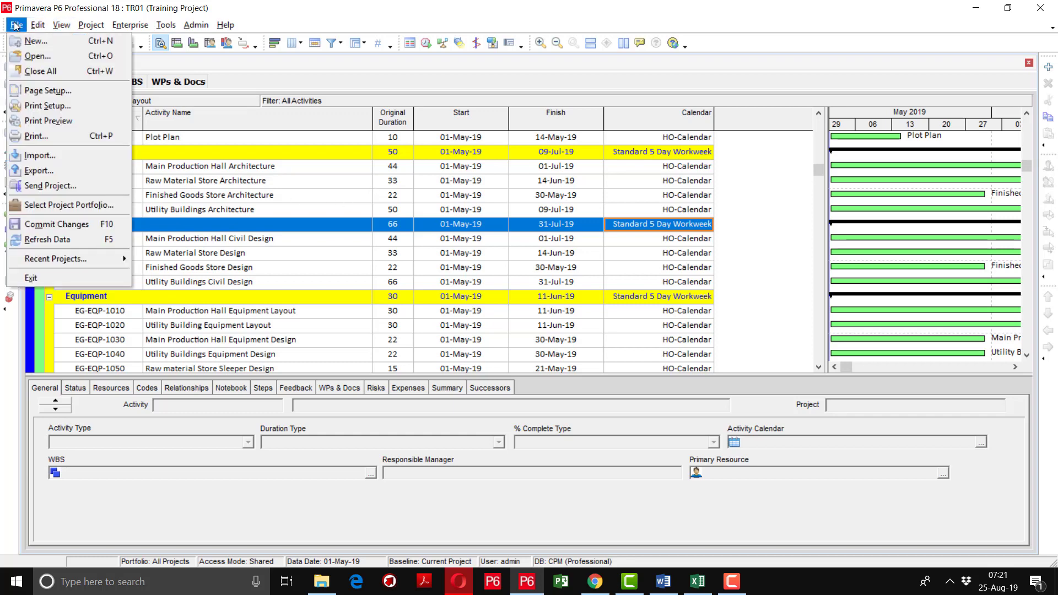
pyautogui.click(44, 240)
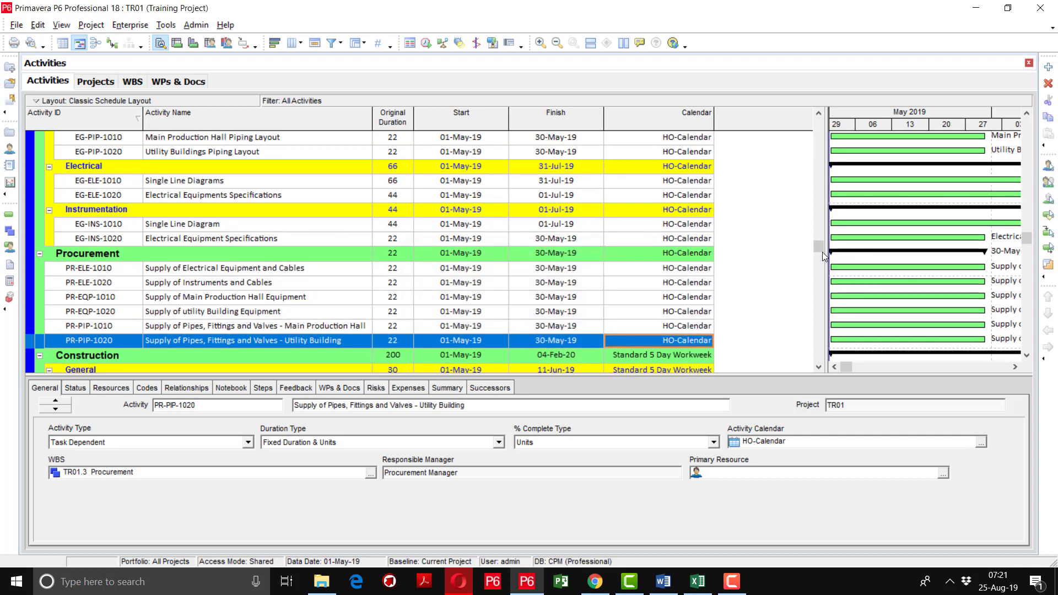
pyautogui.moveTo(820, 247); pyautogui.dragTo(821, 292)
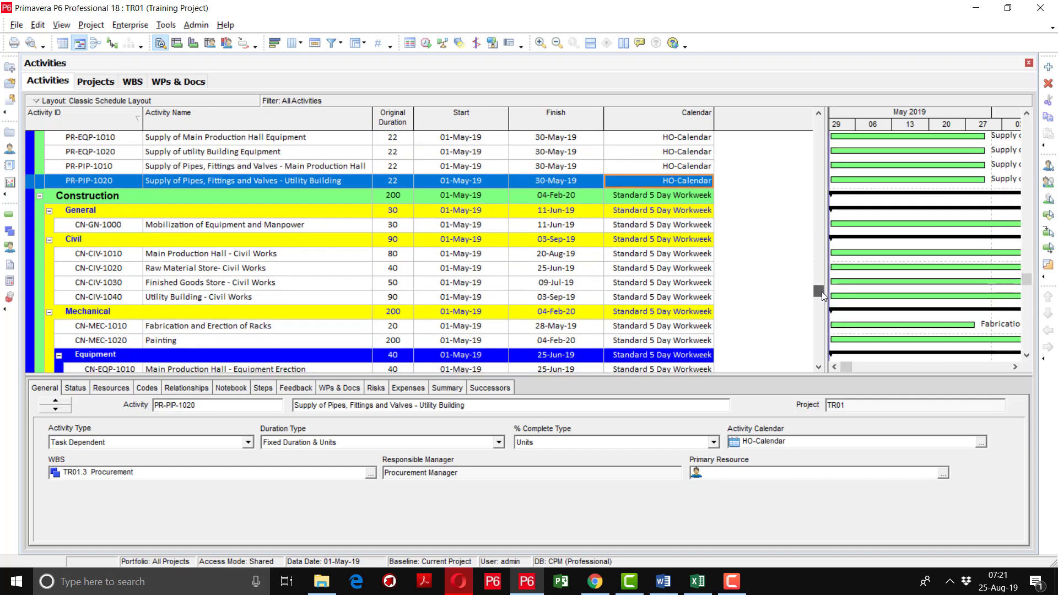
# Set Mobilization of Equipment and Manpower (CN-GN-1000) to Site Calendar.
pyautogui.click(692, 229)
pyautogui.click(708, 225)
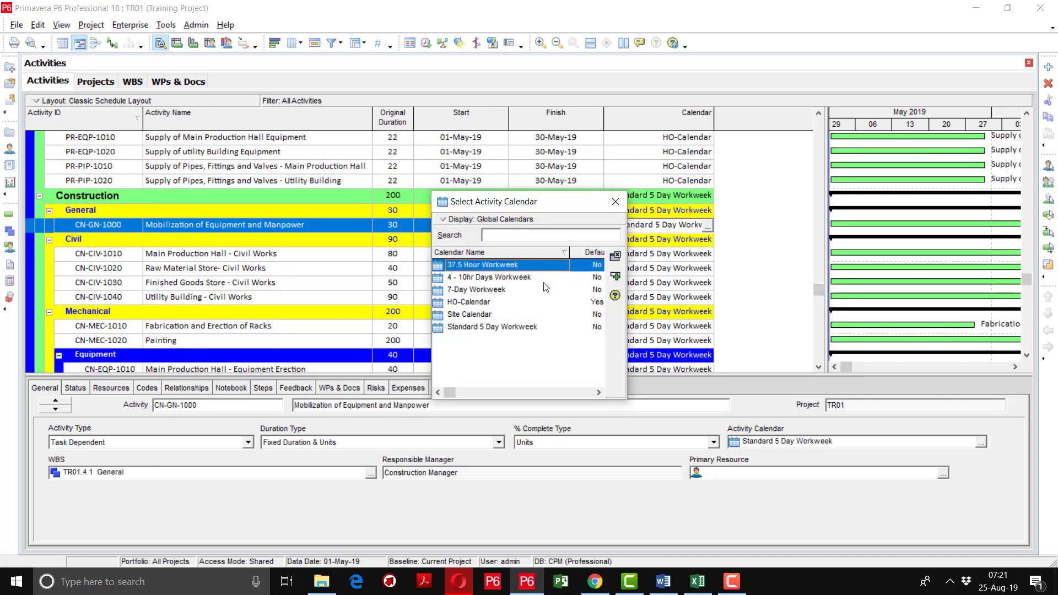
pyautogui.doubleClick(481, 315)
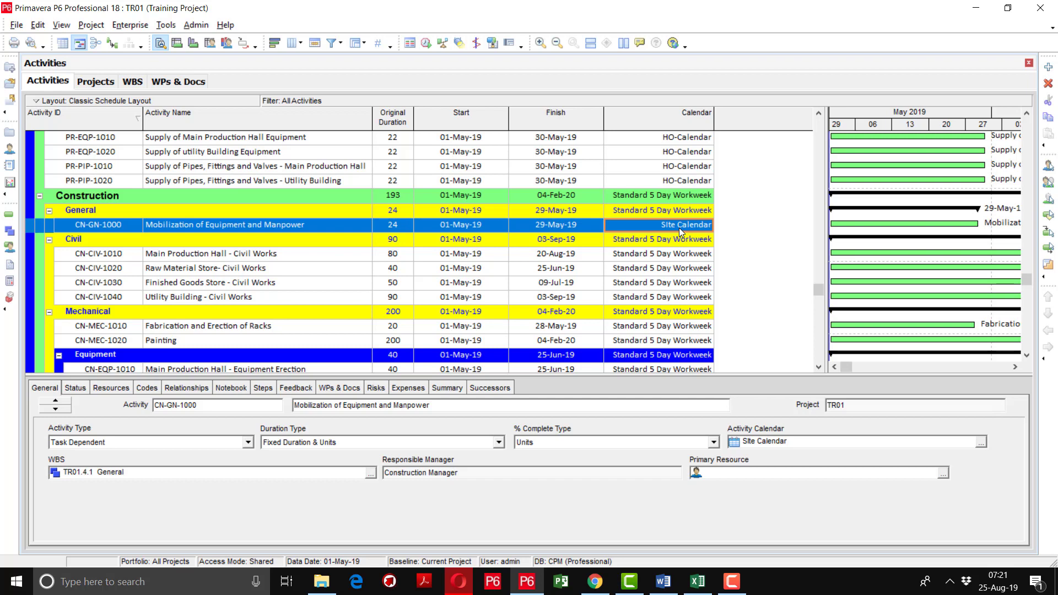
# Fill Site Calendar down from CN-GN-1000 through Final Commissioning (CM-COM-1060).
pyautogui.hotkey('shift', 'Down')
pyautogui.hotkey('shift', 'Down')
pyautogui.hotkey('shift', 'Down')
pyautogui.hotkey('shift', 'Down')
pyautogui.hotkey('shift', 'Down')
pyautogui.hotkey('shift', 'Down')
pyautogui.hotkey('shift', 'Down')
pyautogui.hotkey('shift', 'Down')
pyautogui.hotkey('shift', 'Down')
pyautogui.hotkey('shift', 'Down')
pyautogui.hotkey('shift', 'Down')
pyautogui.hotkey('shift', 'Down')
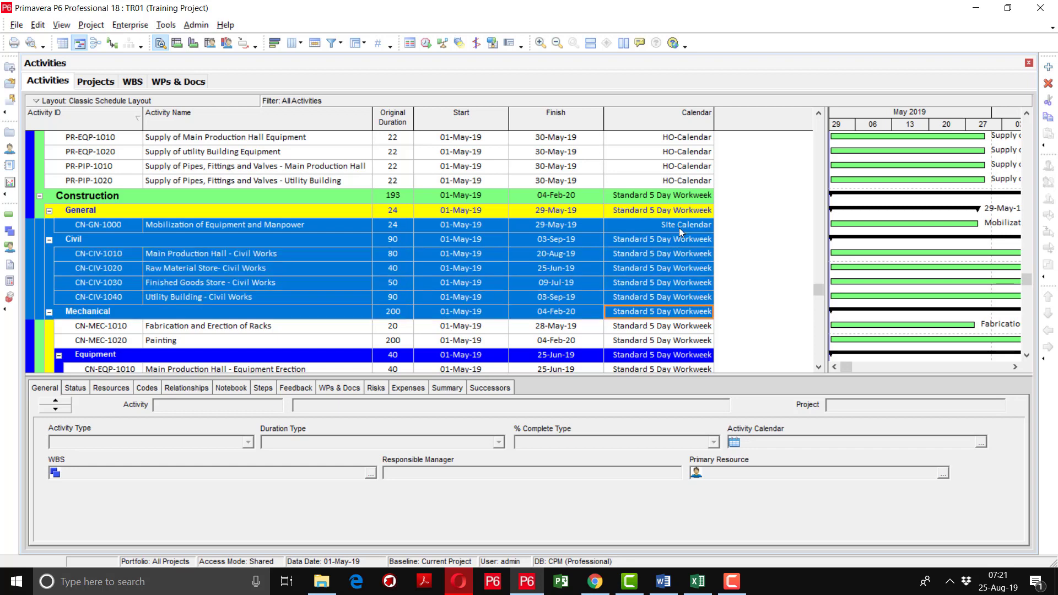
pyautogui.hotkey('shift', 'Down')
pyautogui.hotkey('shift', 'Down')
pyautogui.hotkey('shift', 'Down')
pyautogui.hotkey('shift', 'Down')
pyautogui.hotkey('shift', 'Down')
pyautogui.hotkey('shift', 'Down')
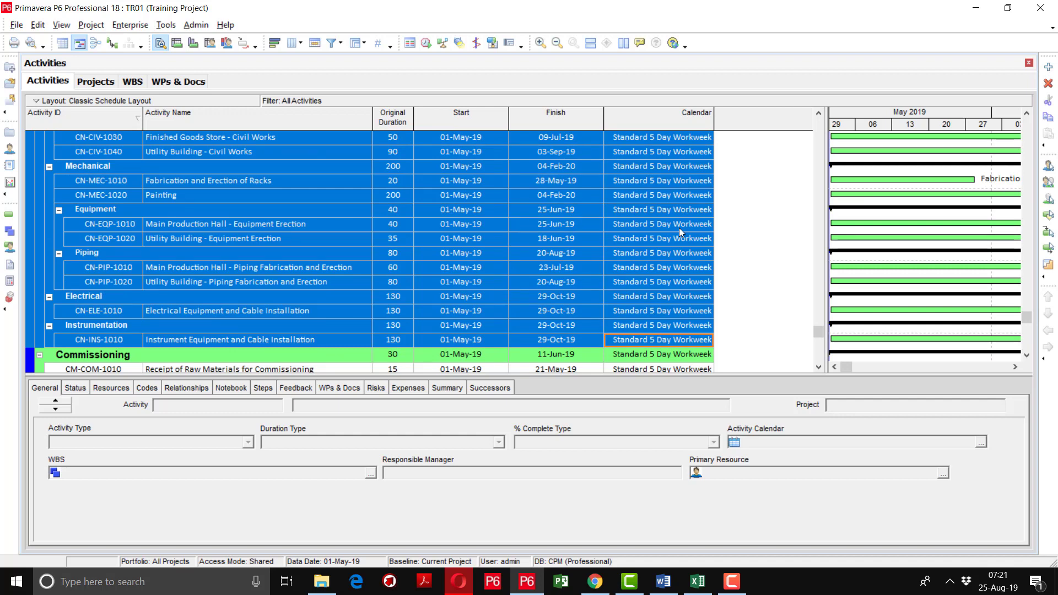
pyautogui.hotkey('shift', 'Down')
pyautogui.hotkey('shift', 'Down')
pyautogui.hotkey('shift', 'Down')
pyautogui.hotkey('shift', 'Down')
pyautogui.hotkey('shift', 'Down')
pyautogui.hotkey('shift', 'Down')
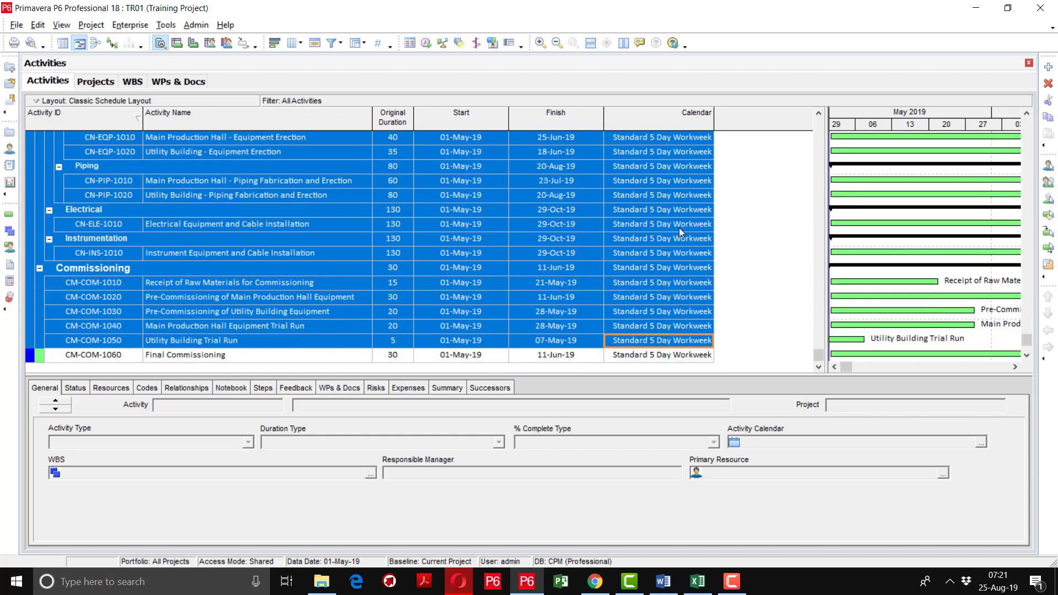
pyautogui.hotkey('shift', 'Down')
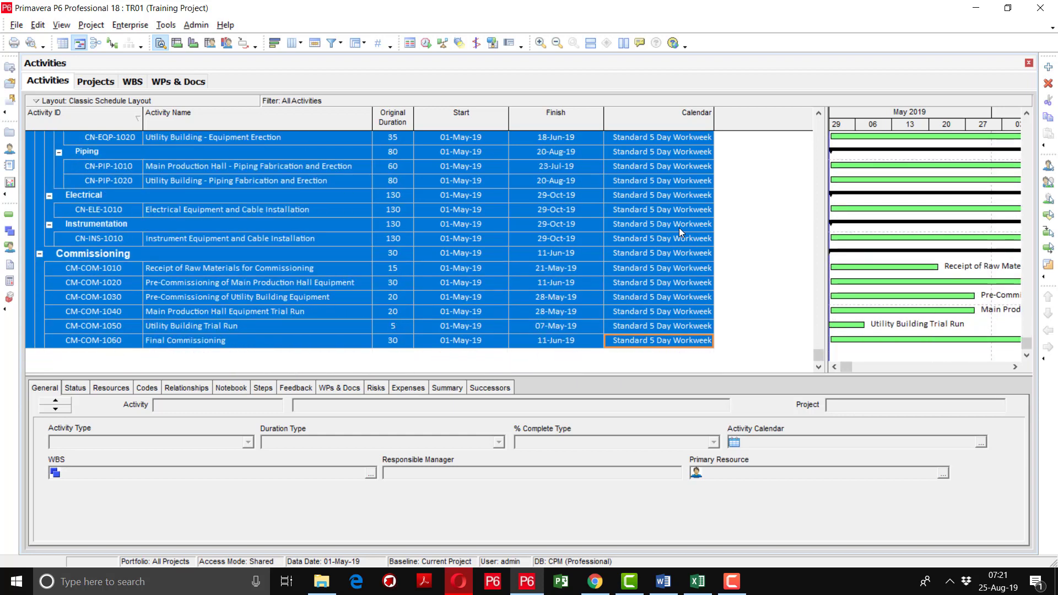
pyautogui.rightClick(679, 227)
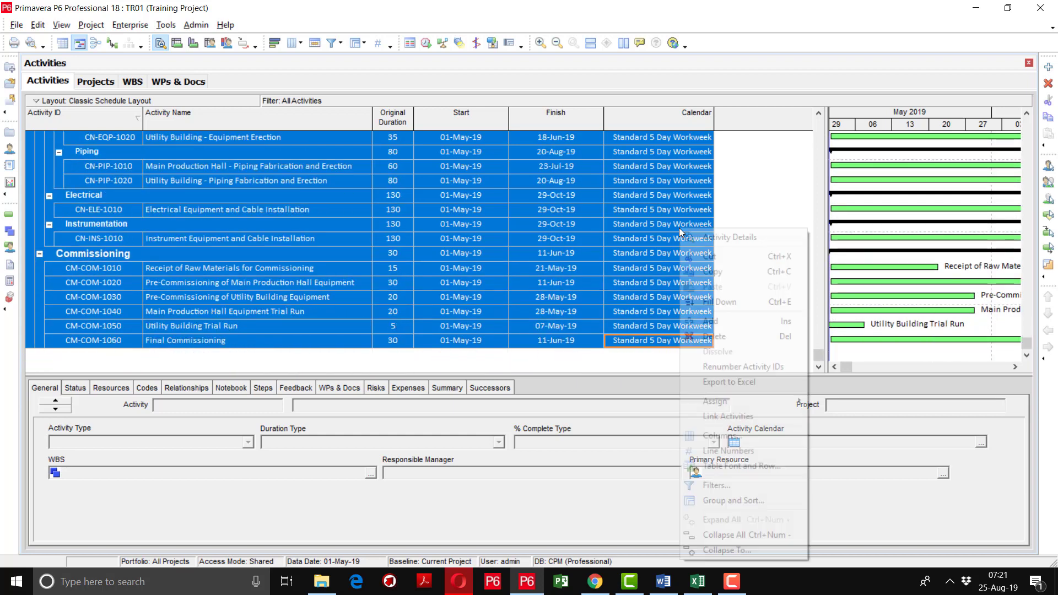
pyautogui.click(716, 302)
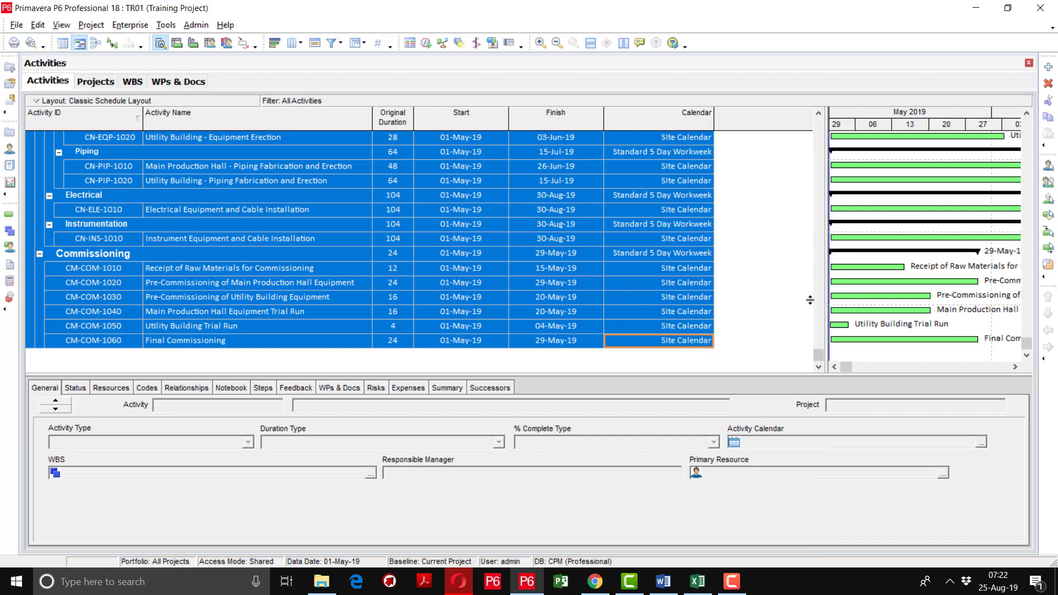
pyautogui.moveTo(819, 356)
pyautogui.mouseDown()
pyautogui.moveTo(819, 297)
pyautogui.moveTo(811, 364)
pyautogui.mouseUp()
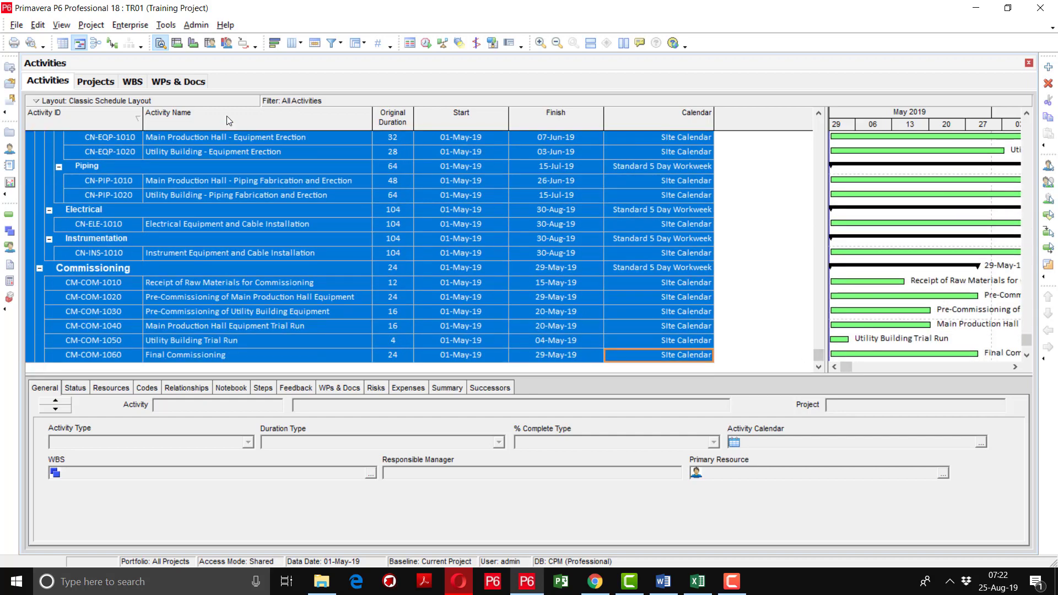
# Refresh the project data and return to the top of the Activities grid to confirm Site Calendar on construction and commissioning.
pyautogui.click(17, 26)
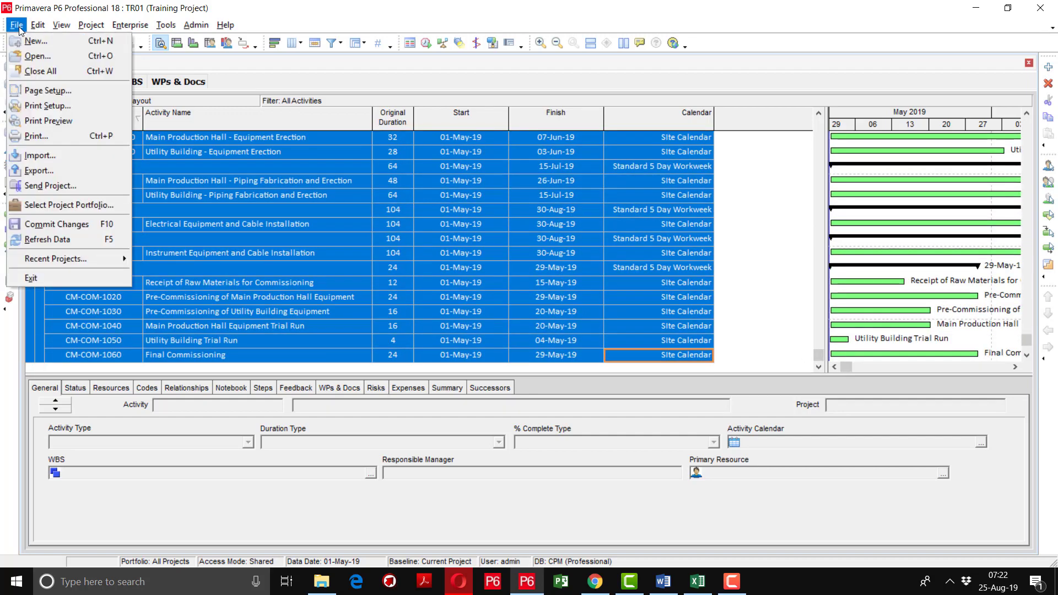
pyautogui.click(44, 240)
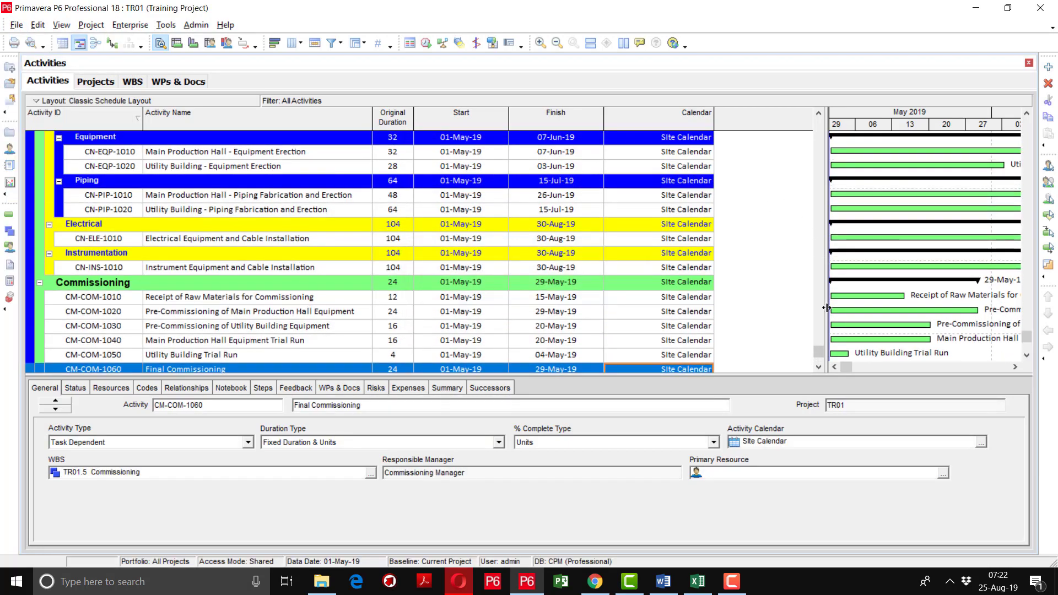
pyautogui.moveTo(822, 348); pyautogui.dragTo(832, 105)
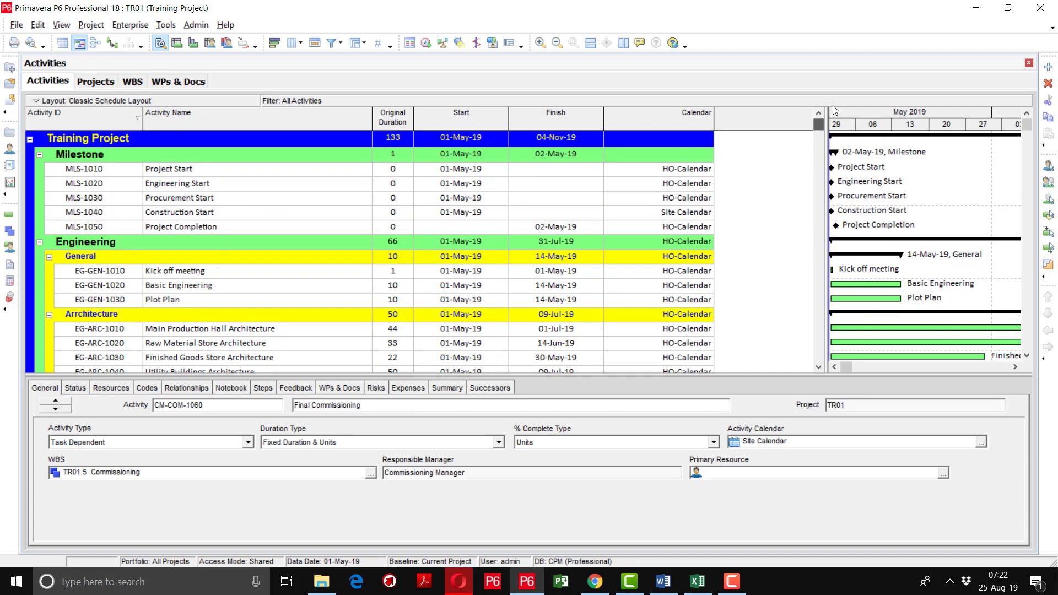